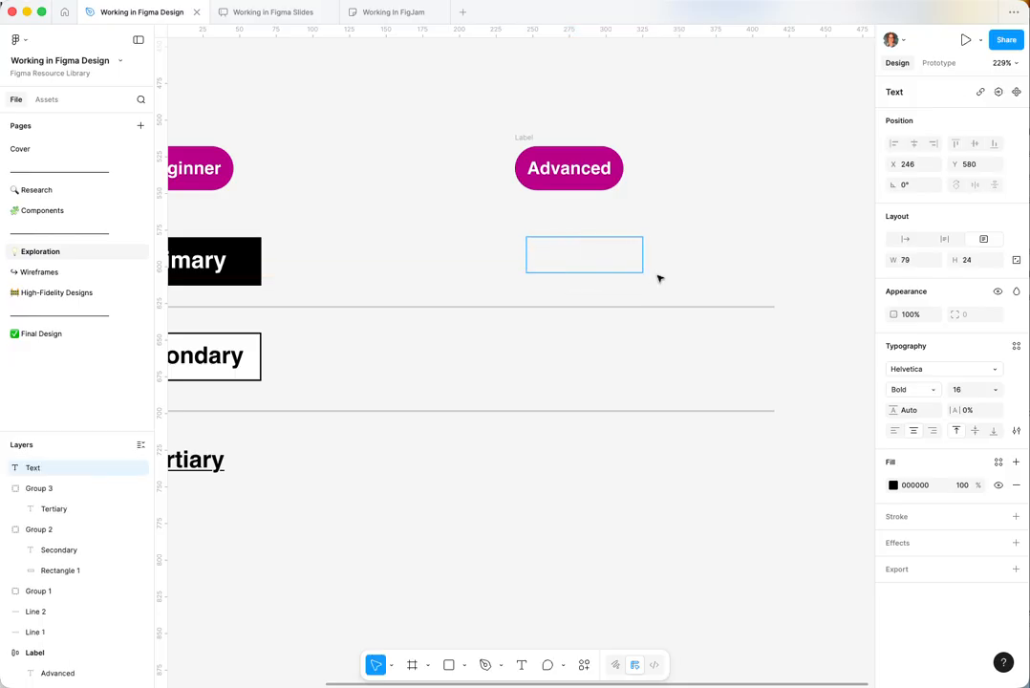
- Enter "Primary" in the empty text box, stretch the box to about 95 × 38, and refit it to the text
{"action": "type", "text": "Primary"}
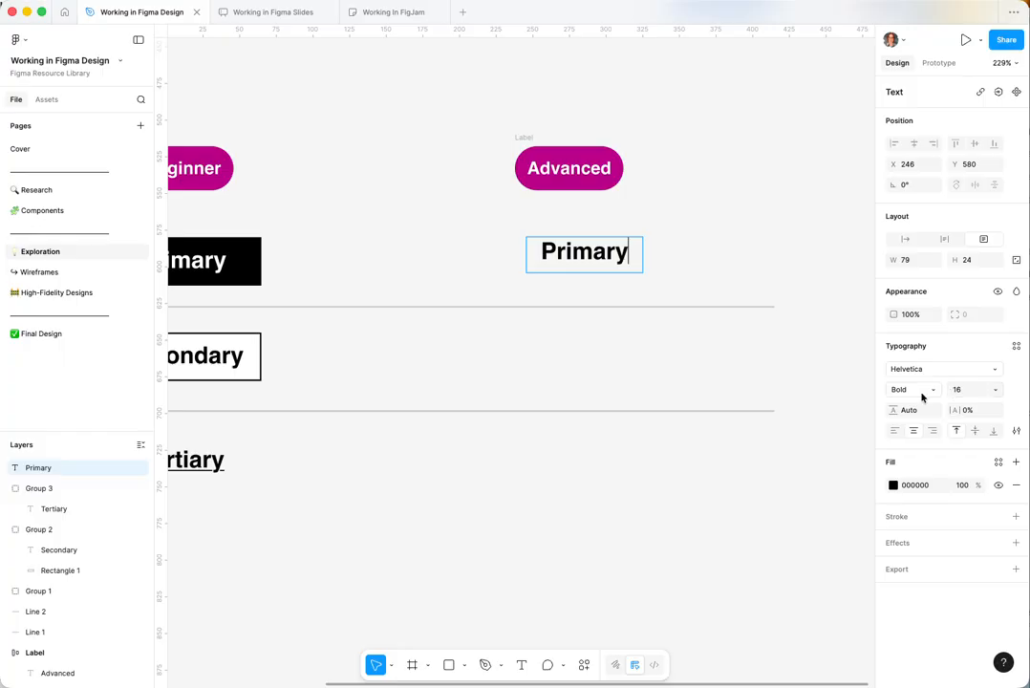
{"action": "key", "text": "Escape"}
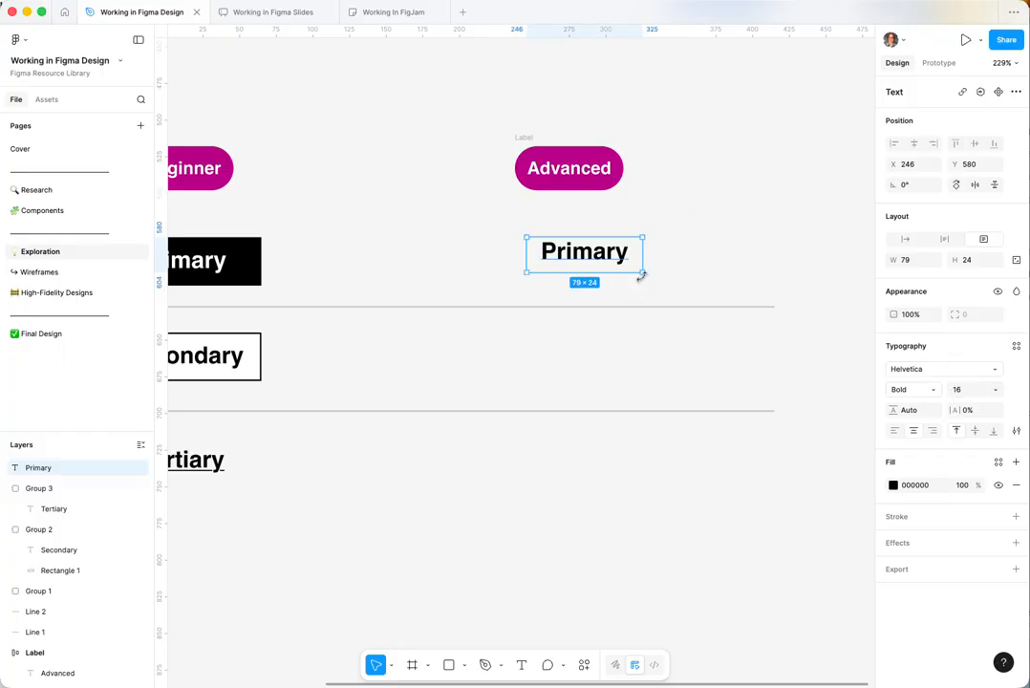
{"action": "left_click_drag", "start_coordinate": [642, 274], "coordinate": [666, 293]}
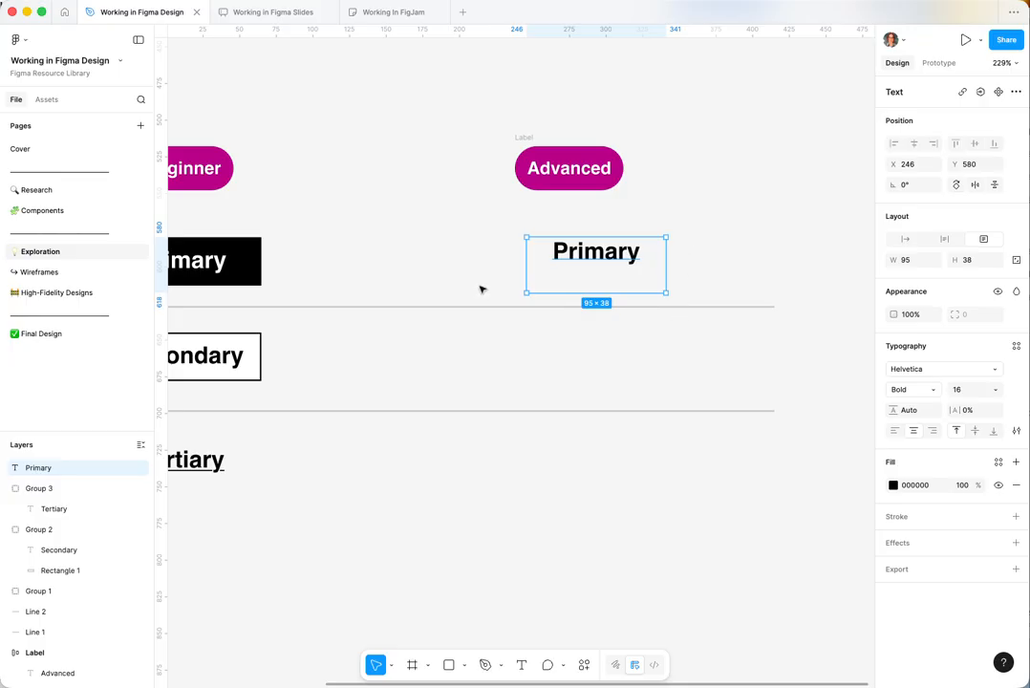
{"action": "double_click", "coordinate": [666, 292]}
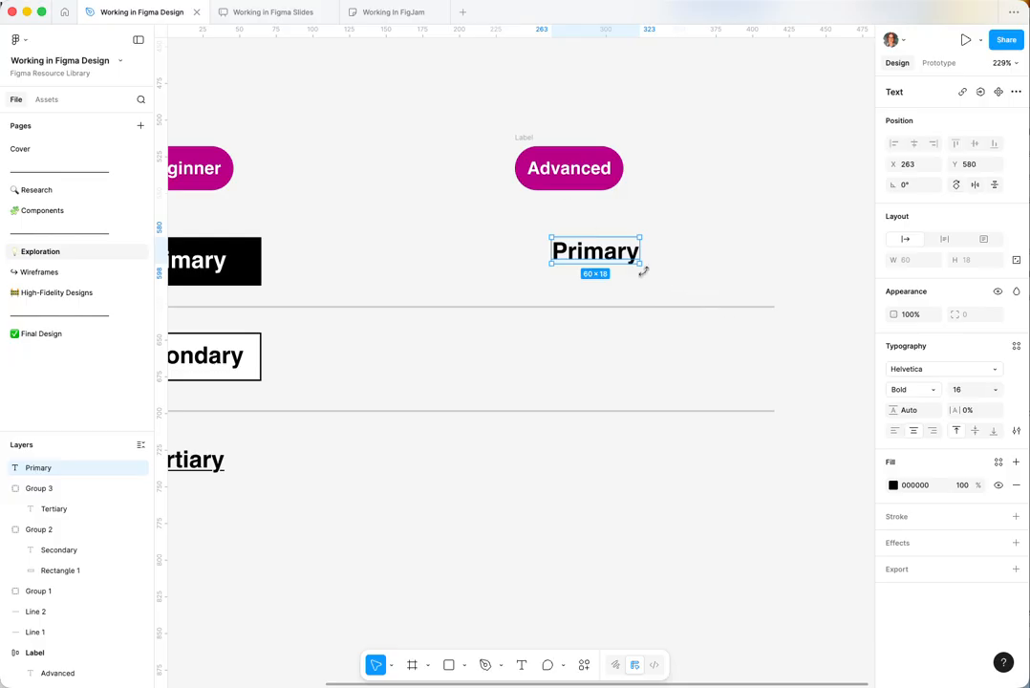
- Stretch the Primary text box to about 87 × 42, refit it to the text, and move it beneath the Advanced label
{"action": "left_click_drag", "start_coordinate": [638, 265], "coordinate": [678, 298]}
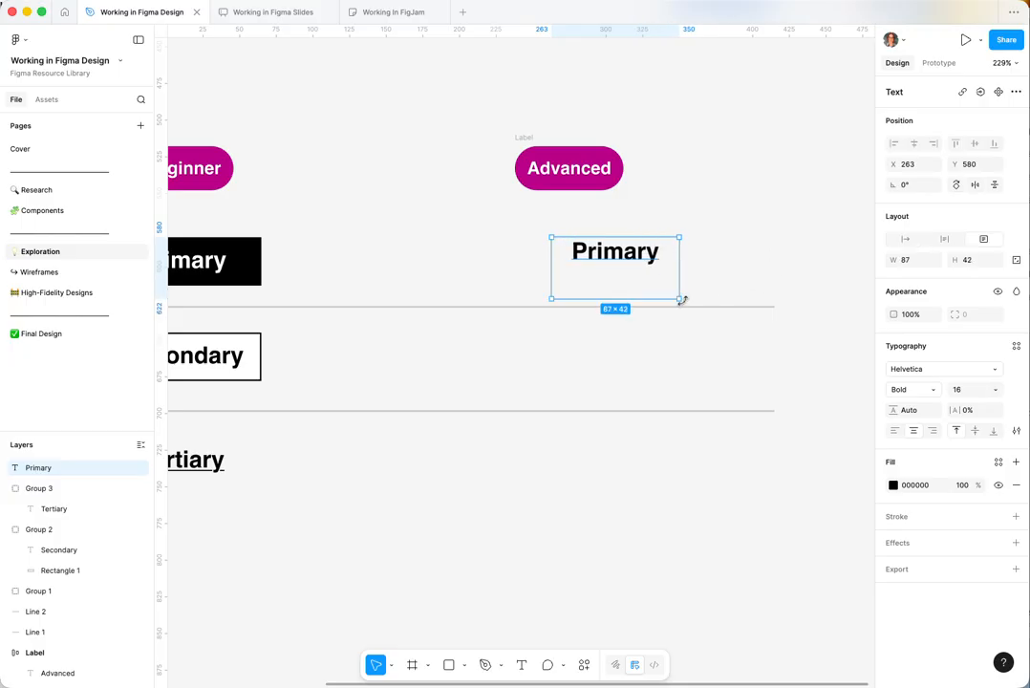
{"action": "double_click", "coordinate": [678, 298]}
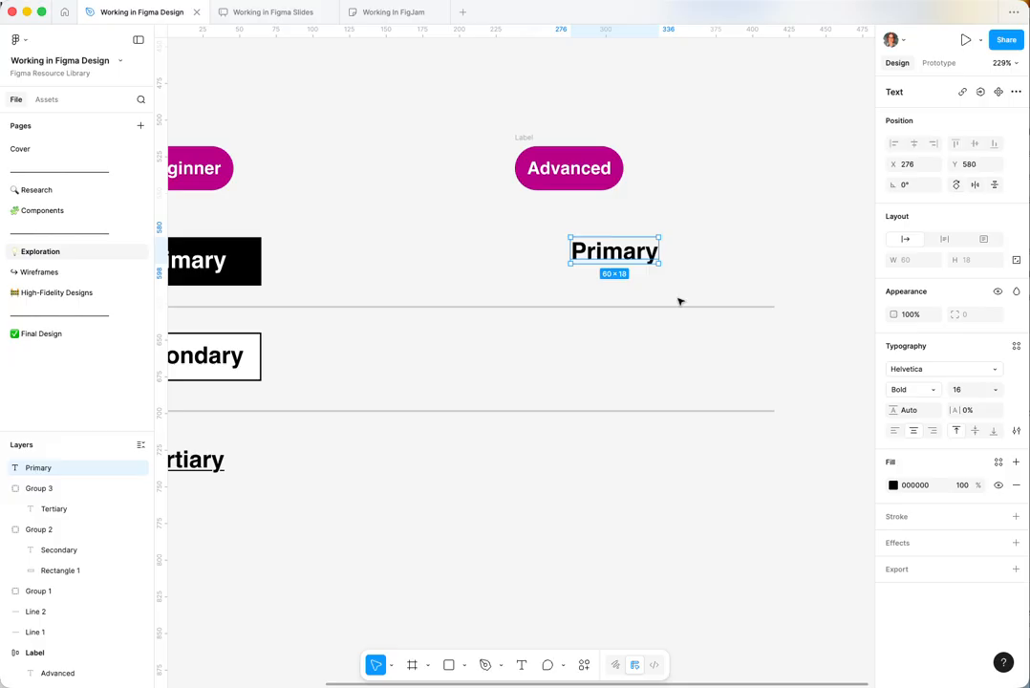
{"action": "left_click_drag", "start_coordinate": [648, 260], "coordinate": [602, 260]}
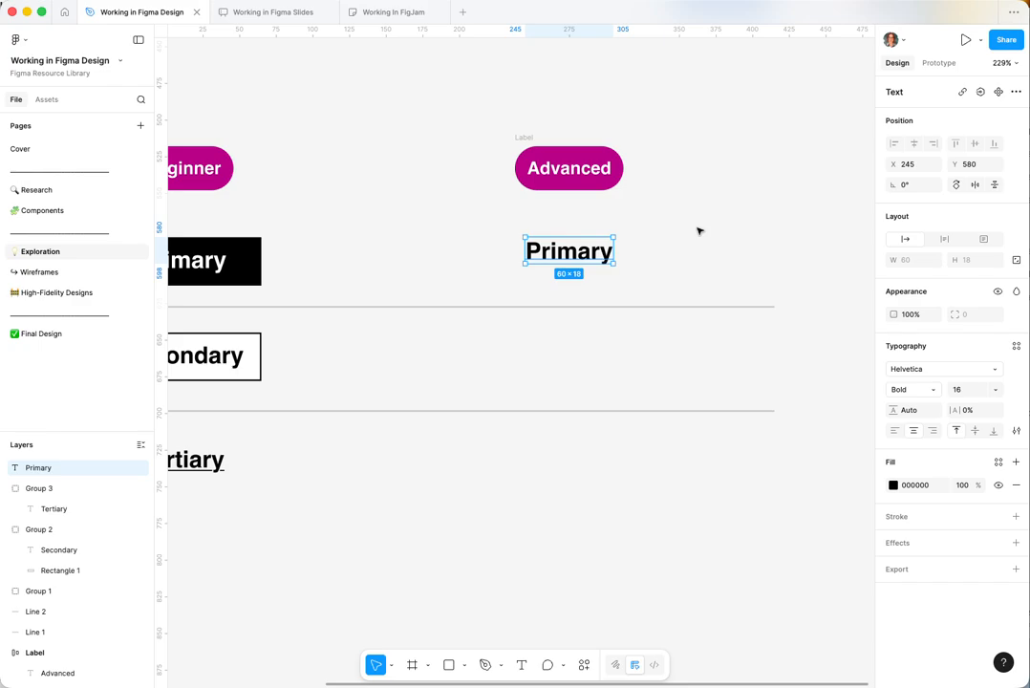
- Wrap the Primary text in an auto layout frame and rename the frame "Button"
{"action": "left_click", "coordinate": [684, 266]}
{"action": "left_click", "coordinate": [569, 252]}
{"action": "key", "text": "shift+a"}
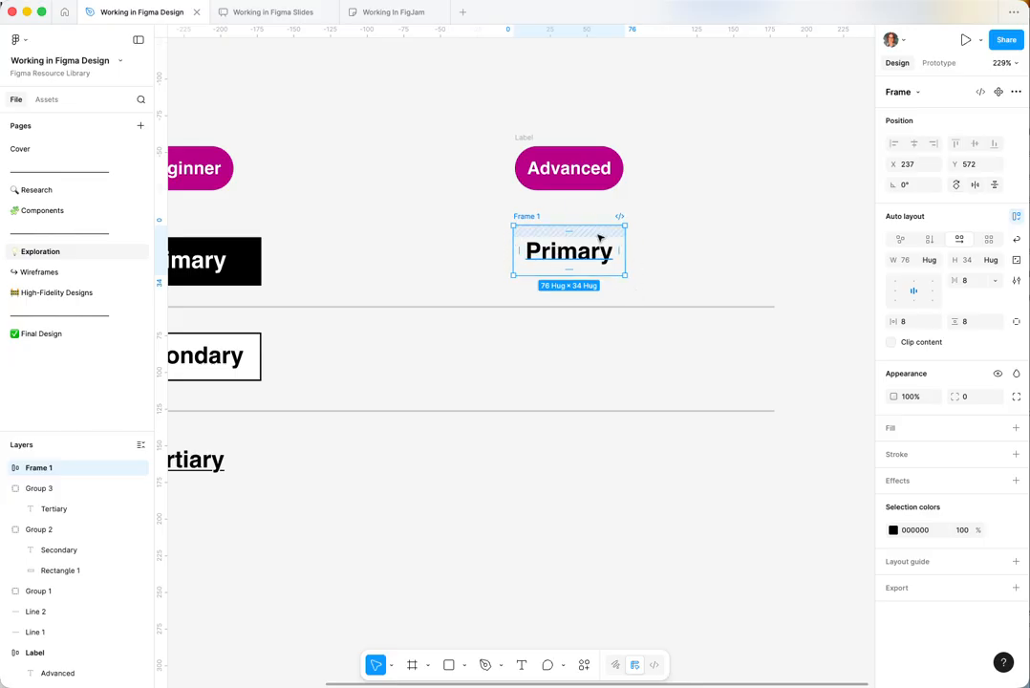
{"action": "double_click", "coordinate": [535, 216]}
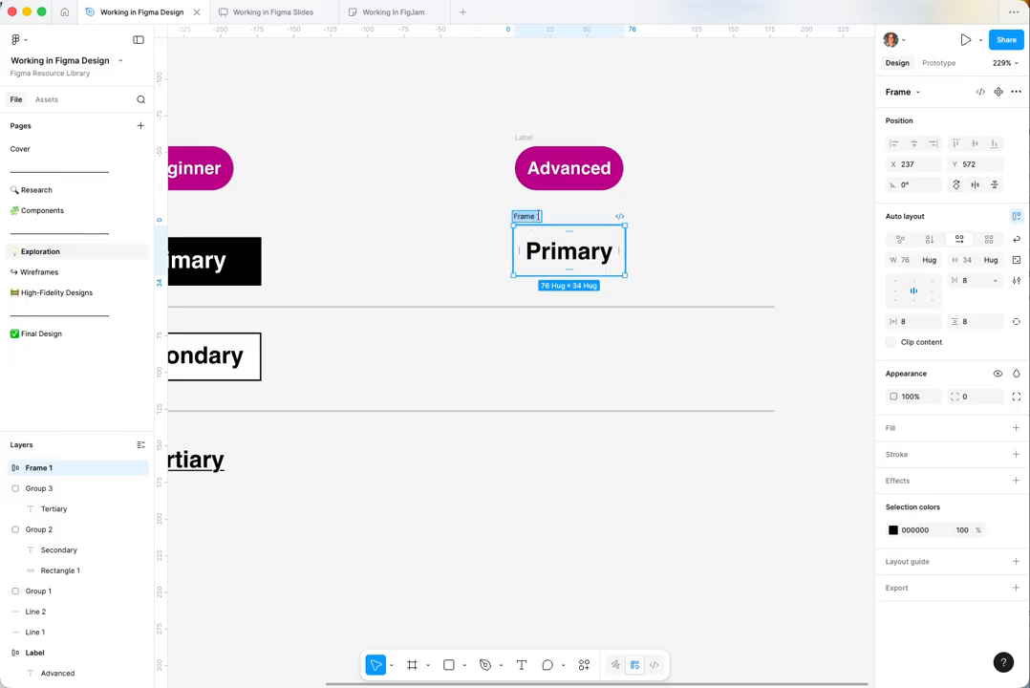
{"action": "type", "text": "Button"}
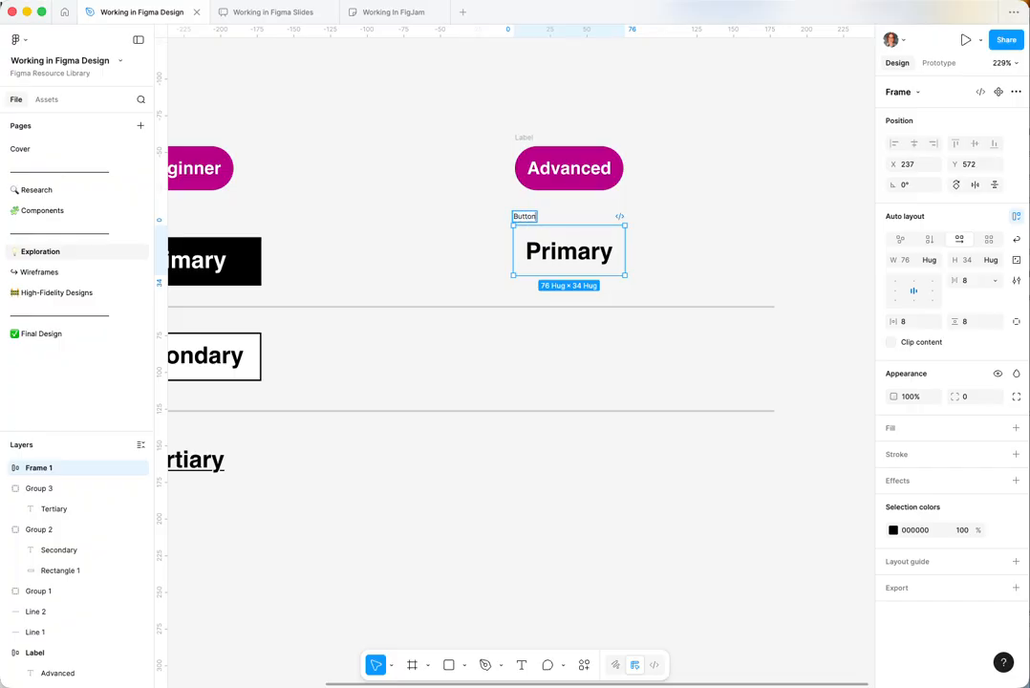
{"action": "left_click", "coordinate": [777, 266]}
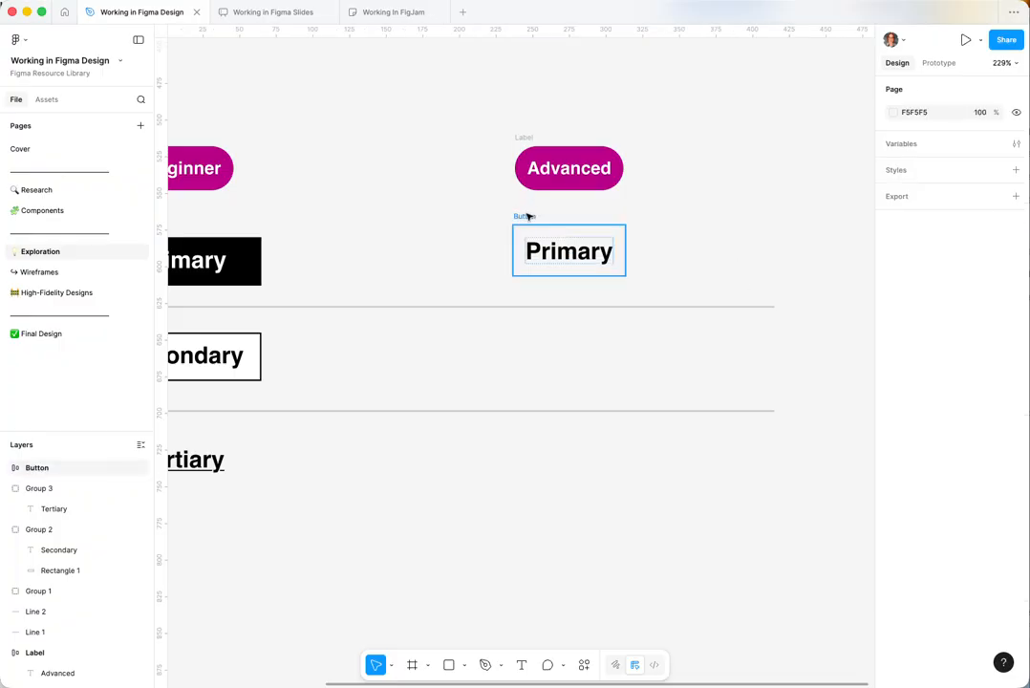
- Add a solid black (000000) fill to the Button frame
{"action": "left_click", "coordinate": [535, 216]}
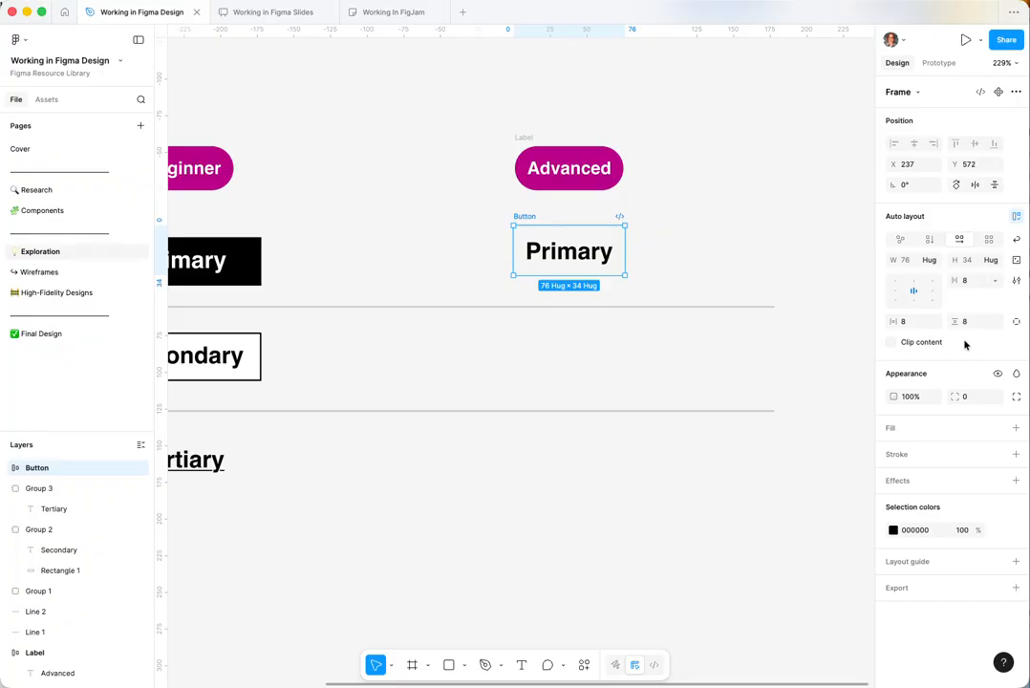
{"action": "left_click", "coordinate": [1015, 429]}
{"action": "left_click_drag", "start_coordinate": [855, 457], "coordinate": [707, 583]}
{"action": "left_click", "coordinate": [683, 255]}
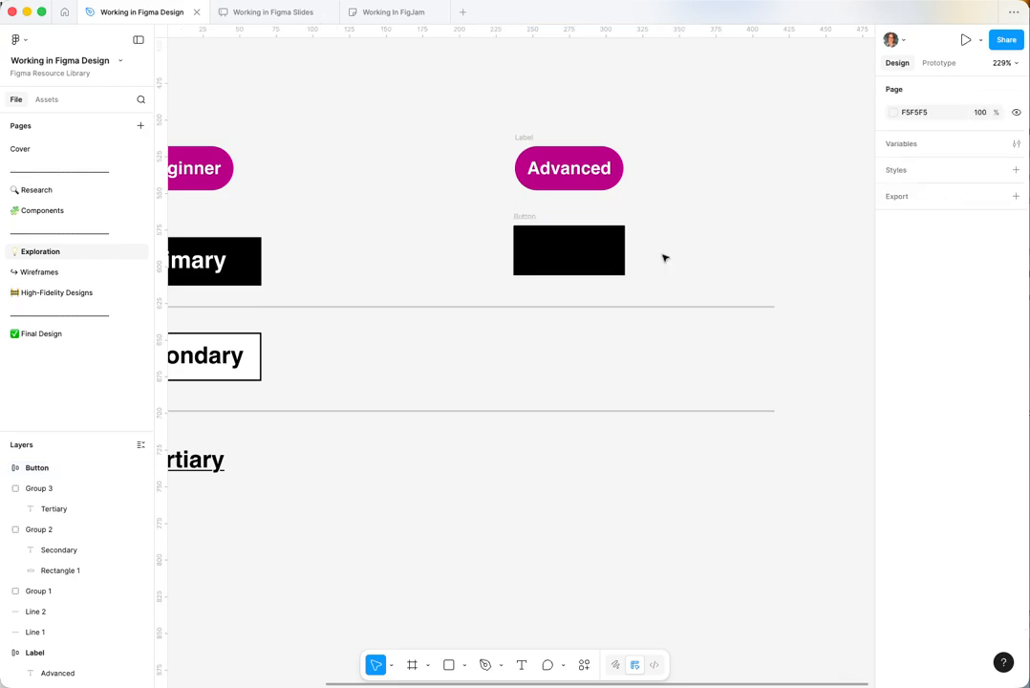
- Change the fill of the Primary text inside the Button frame to white (FFFFFF)
{"action": "double_click", "coordinate": [586, 249]}
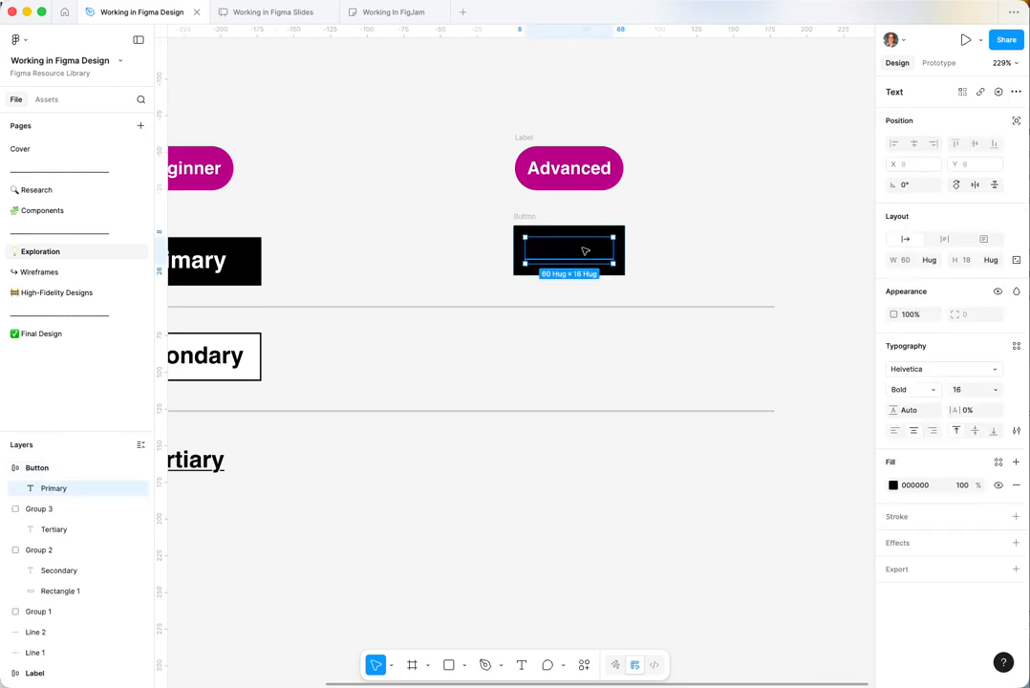
{"action": "left_click", "coordinate": [893, 485]}
{"action": "left_click_drag", "start_coordinate": [813, 506], "coordinate": [685, 392]}
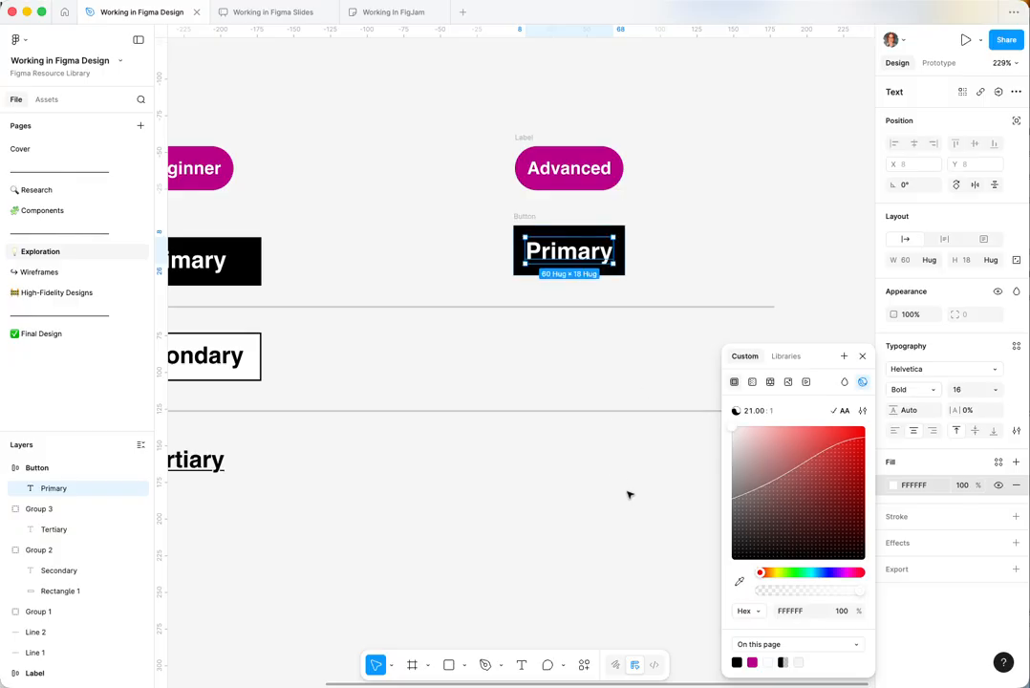
{"action": "left_click", "coordinate": [683, 239]}
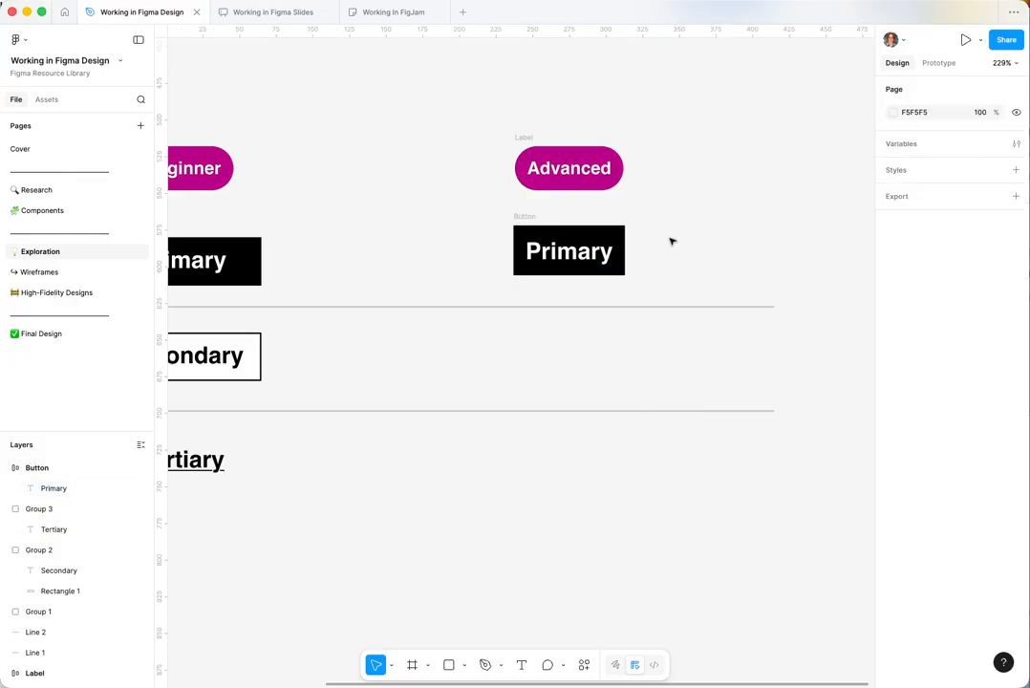
- Move the Button frame slightly down to about Y 579 and set its horizontal padding to 16
{"action": "left_click_drag", "start_coordinate": [524, 215], "coordinate": [526, 230]}
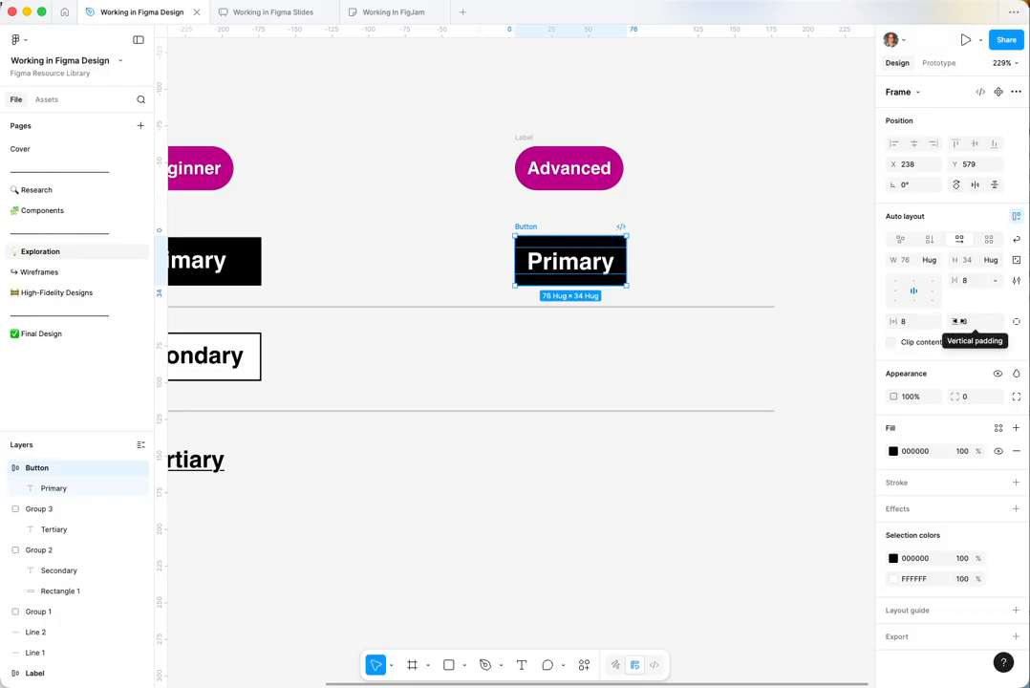
{"action": "left_click", "coordinate": [909, 325]}
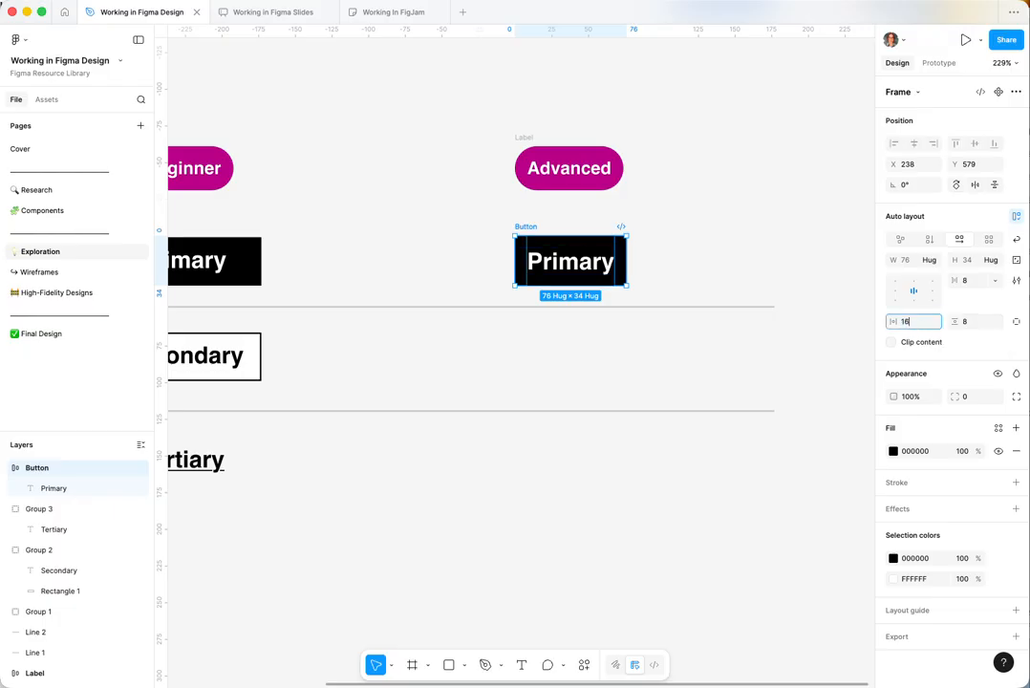
{"action": "left_click", "coordinate": [987, 325]}
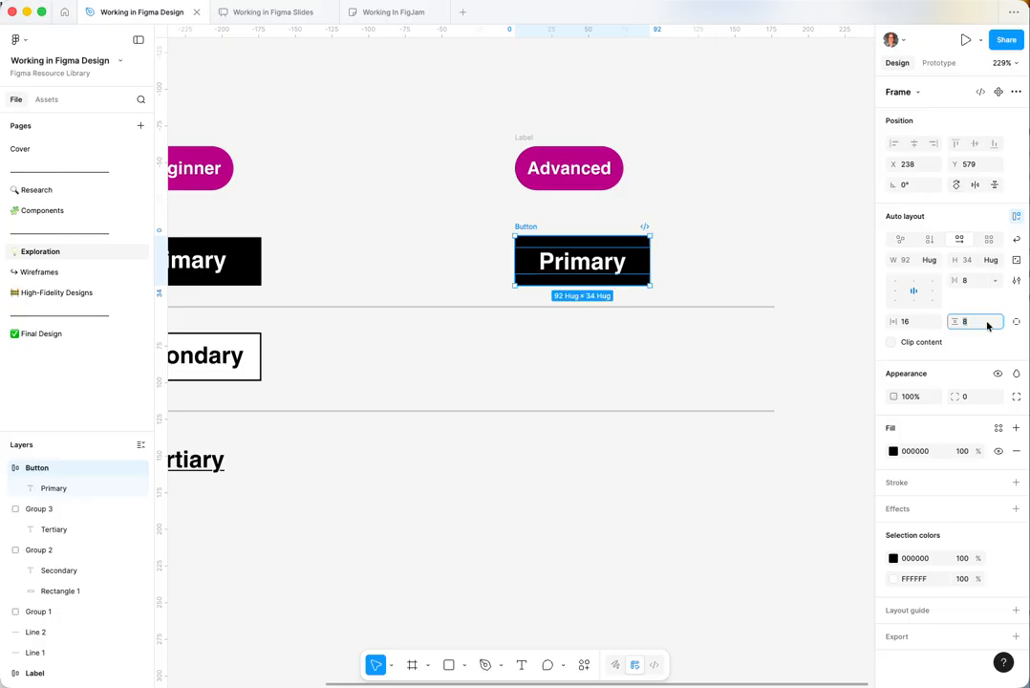
{"action": "left_click", "coordinate": [750, 258]}
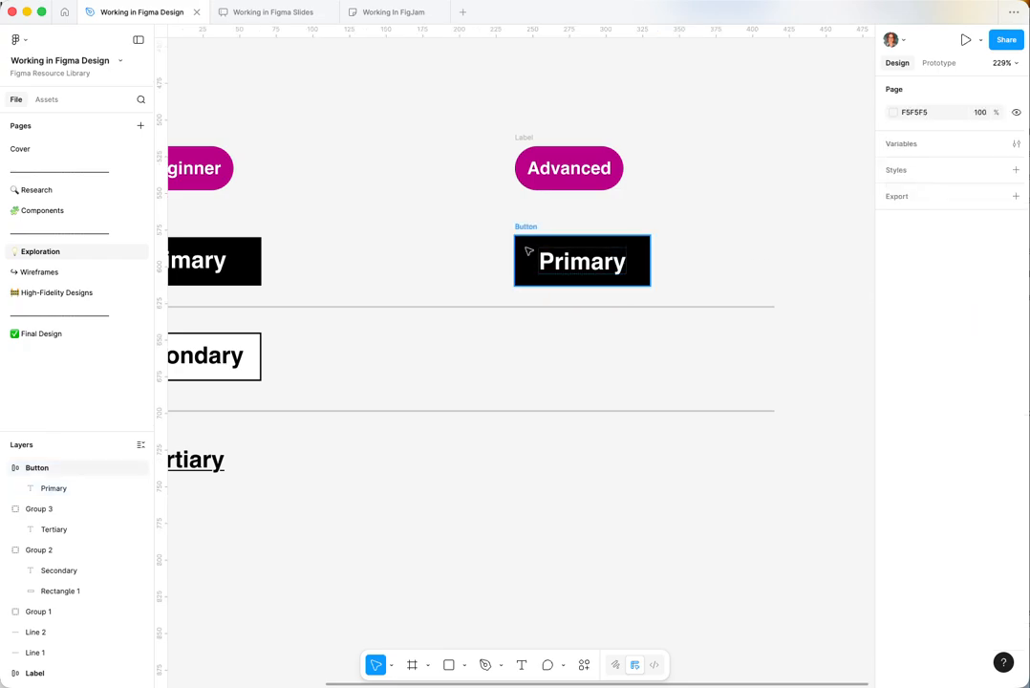
- Round the Button frame's corners with a radius of 8
{"action": "left_click", "coordinate": [526, 229]}
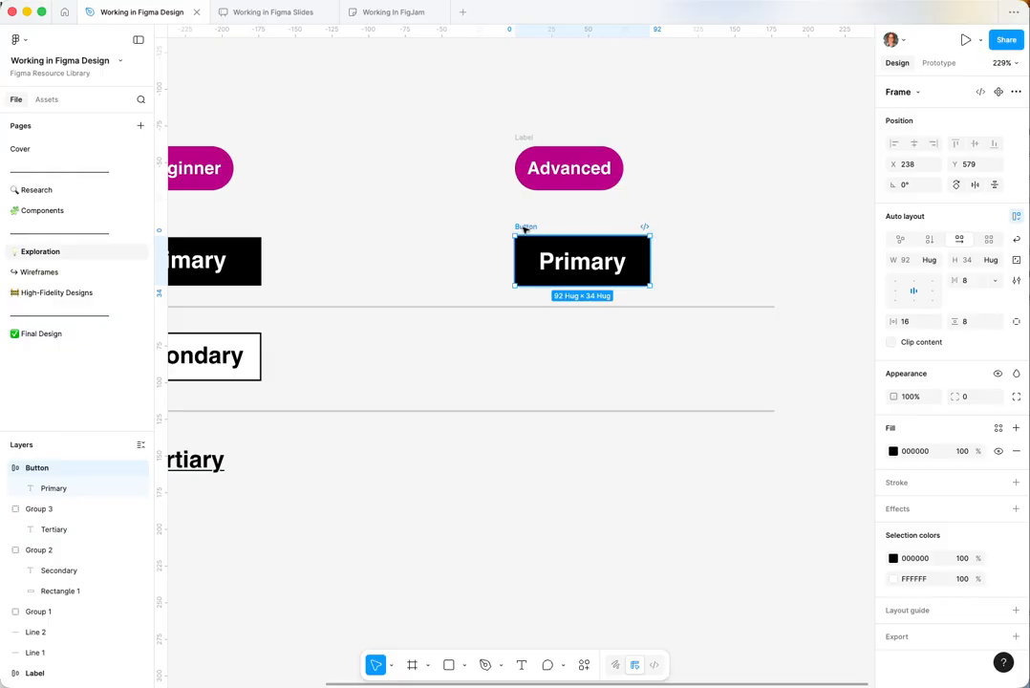
{"action": "left_click", "coordinate": [976, 399]}
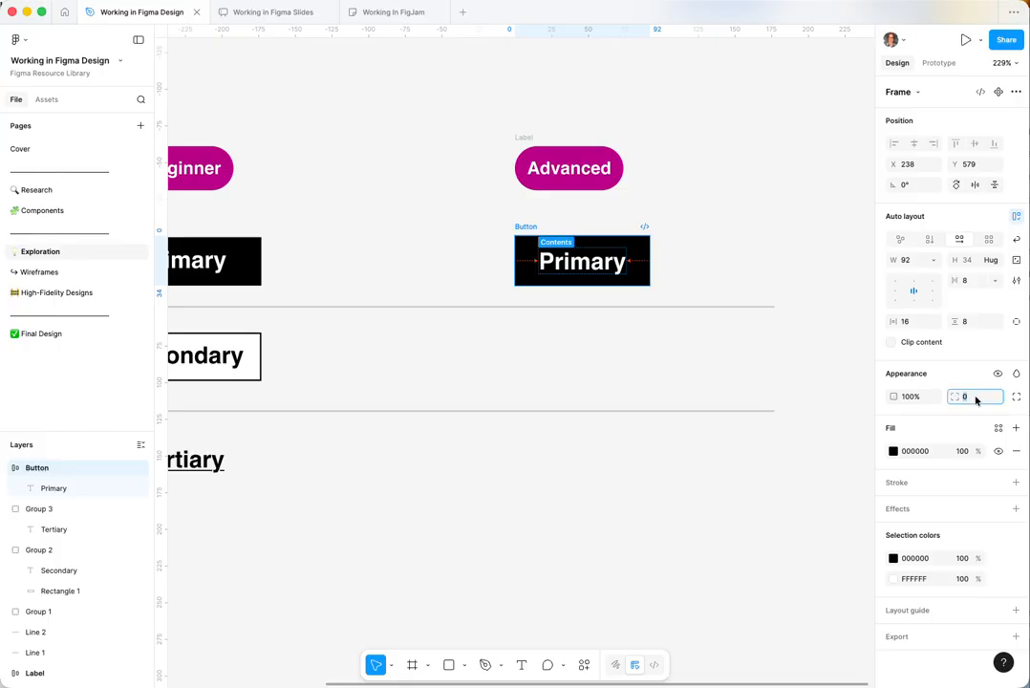
{"action": "type", "text": "8"}
{"action": "key", "text": "Return"}
{"action": "left_click", "coordinate": [757, 223]}
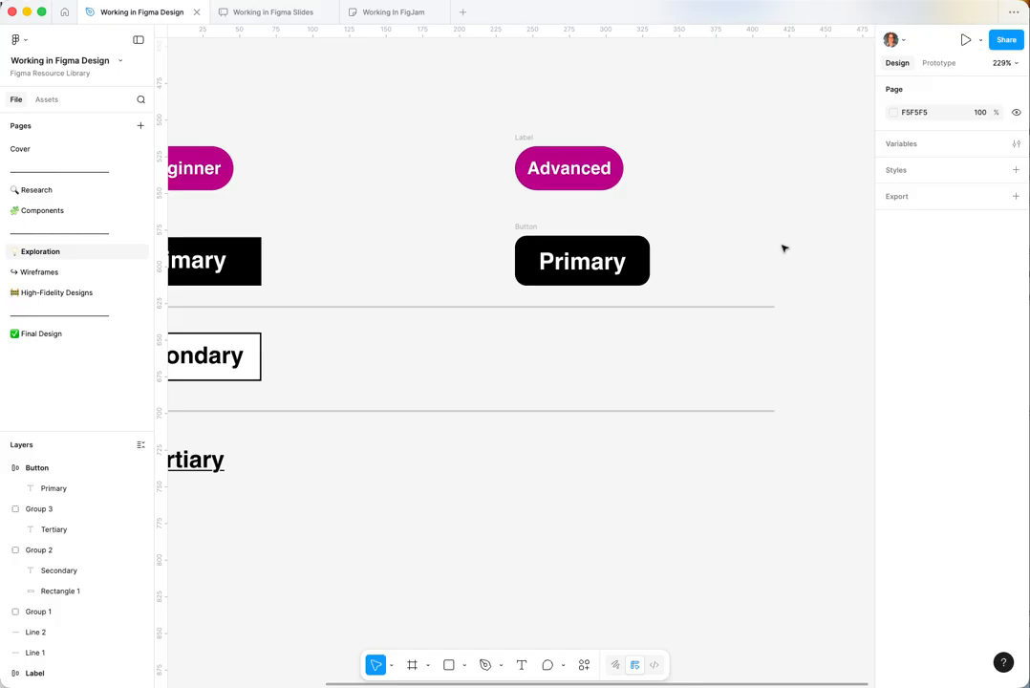
- Shorten both horizontal divider lines together so they end well before the Button frame
{"action": "left_click", "coordinate": [772, 307]}
{"action": "left_click", "coordinate": [764, 411], "text": "shift"}
{"action": "left_click_drag", "start_coordinate": [774, 386], "coordinate": [436, 356]}
{"action": "left_click", "coordinate": [672, 322]}
- Move the Button frame slightly down to about Y 586 and turn it into a component
{"action": "mouse_move", "coordinate": [541, 231]}
{"action": "left_mouse_down"}
{"action": "mouse_move", "coordinate": [533, 245]}
{"action": "mouse_move", "coordinate": [533, 235]}
{"action": "left_mouse_up"}
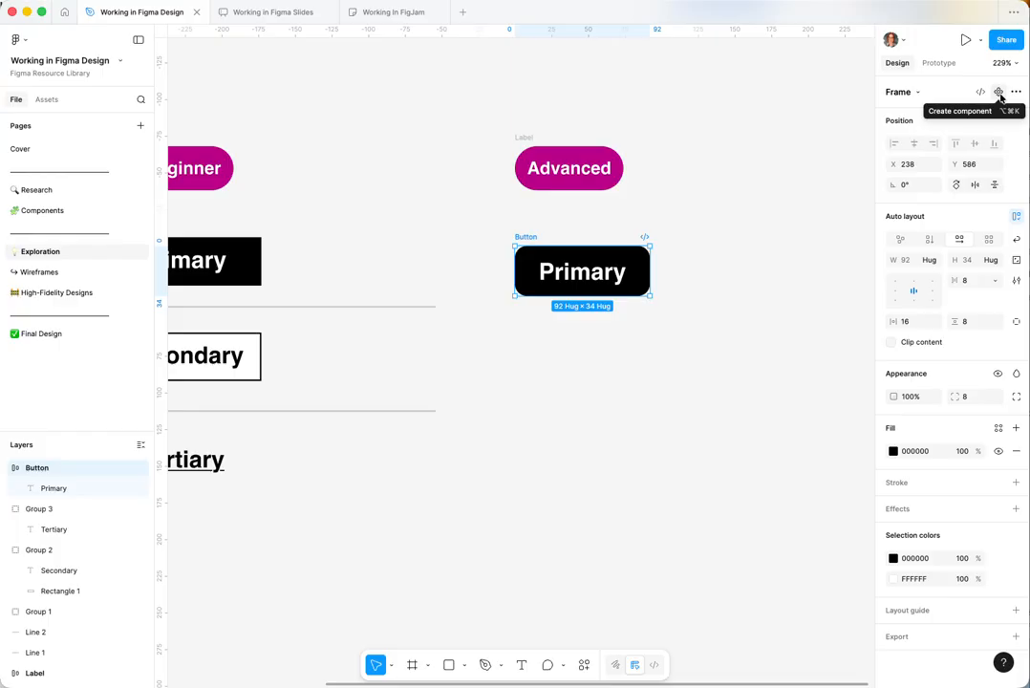
{"action": "left_click", "coordinate": [1000, 93]}
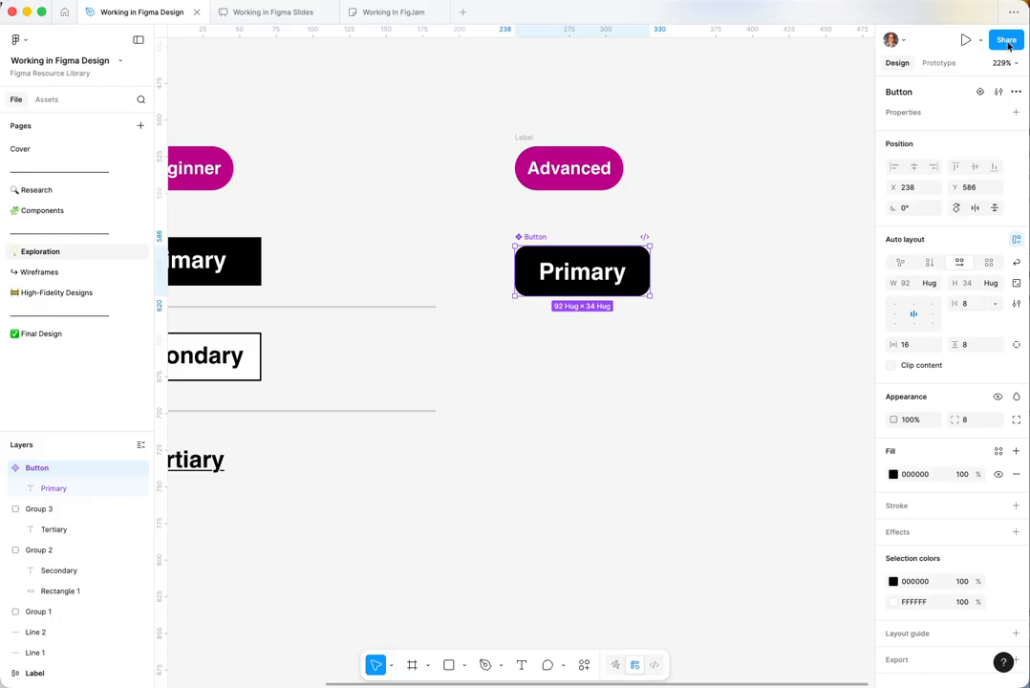
- Add a variant to the Button component and name it "Secondary"
{"action": "left_click", "coordinate": [981, 91]}
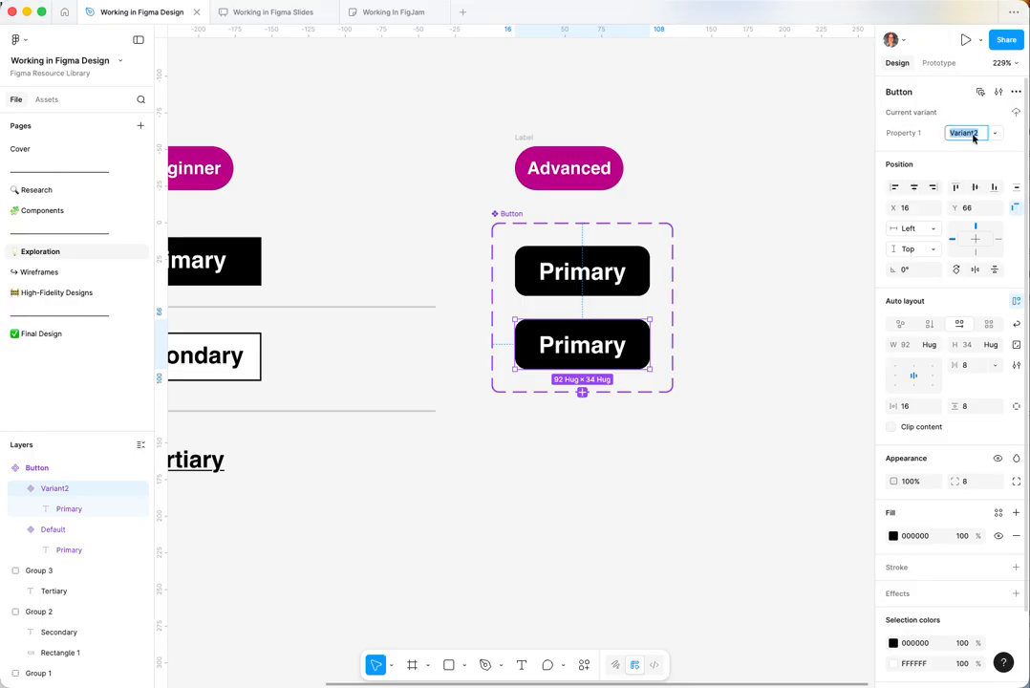
{"action": "type", "text": "Secondary"}
{"action": "key", "text": "Return"}
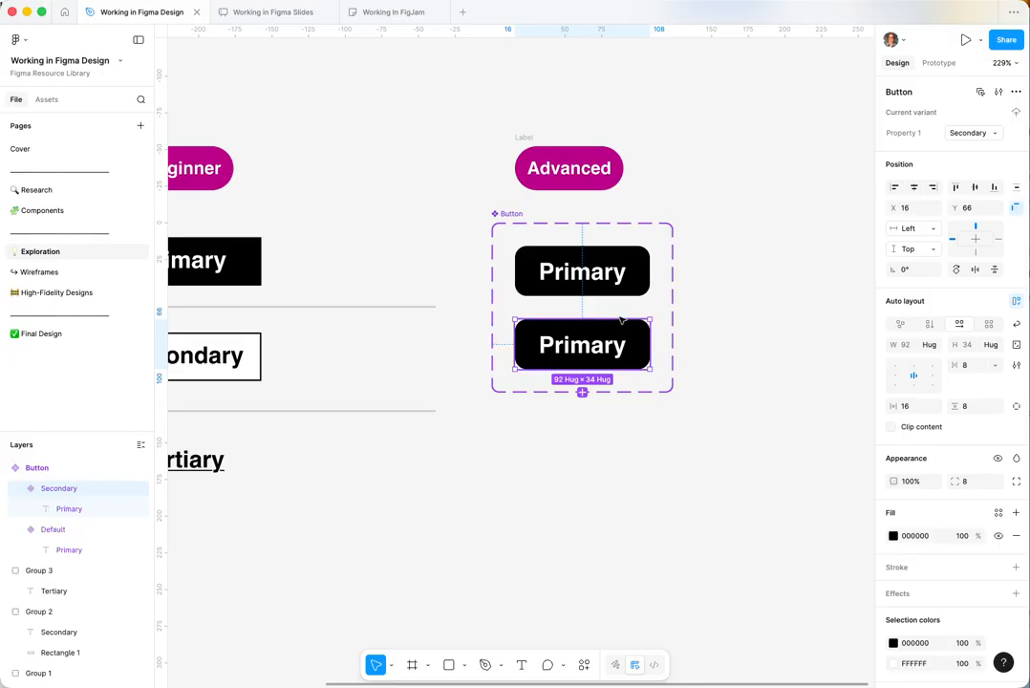
- Replace the text in the Secondary variant with "Secondary"
{"action": "double_click", "coordinate": [600, 345]}
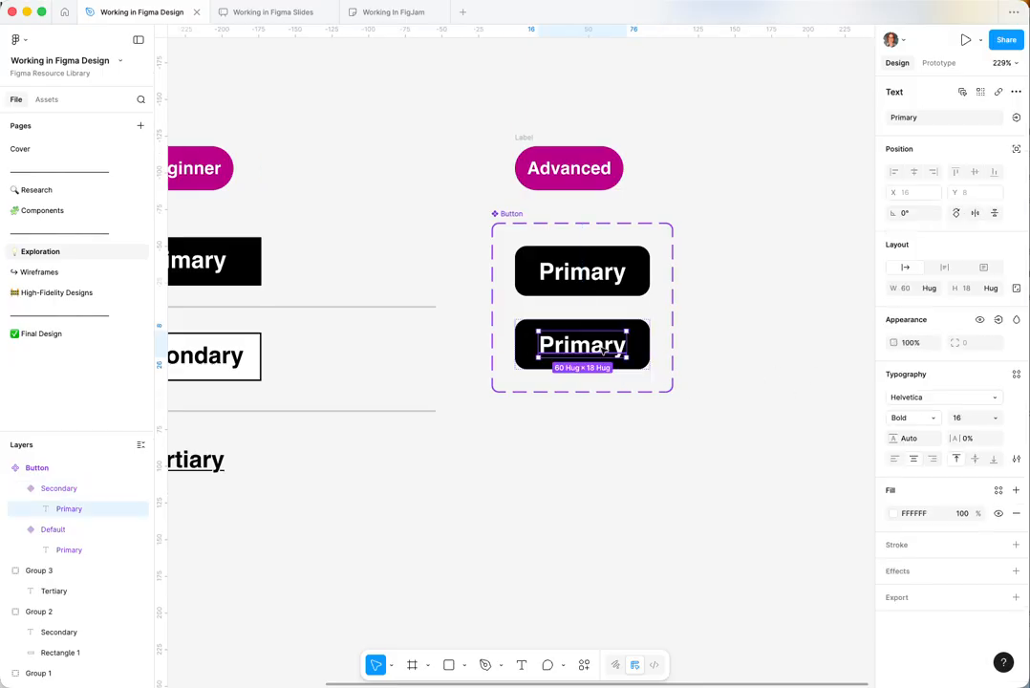
{"action": "double_click", "coordinate": [600, 346]}
{"action": "type", "text": "Secondary"}
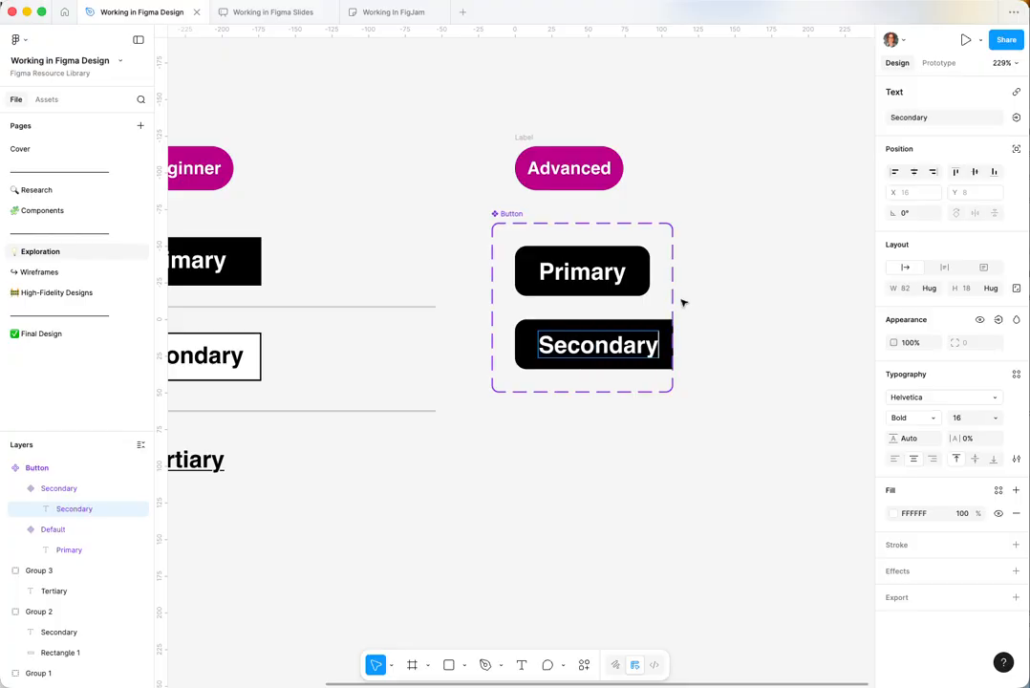
{"action": "key", "text": "Escape"}
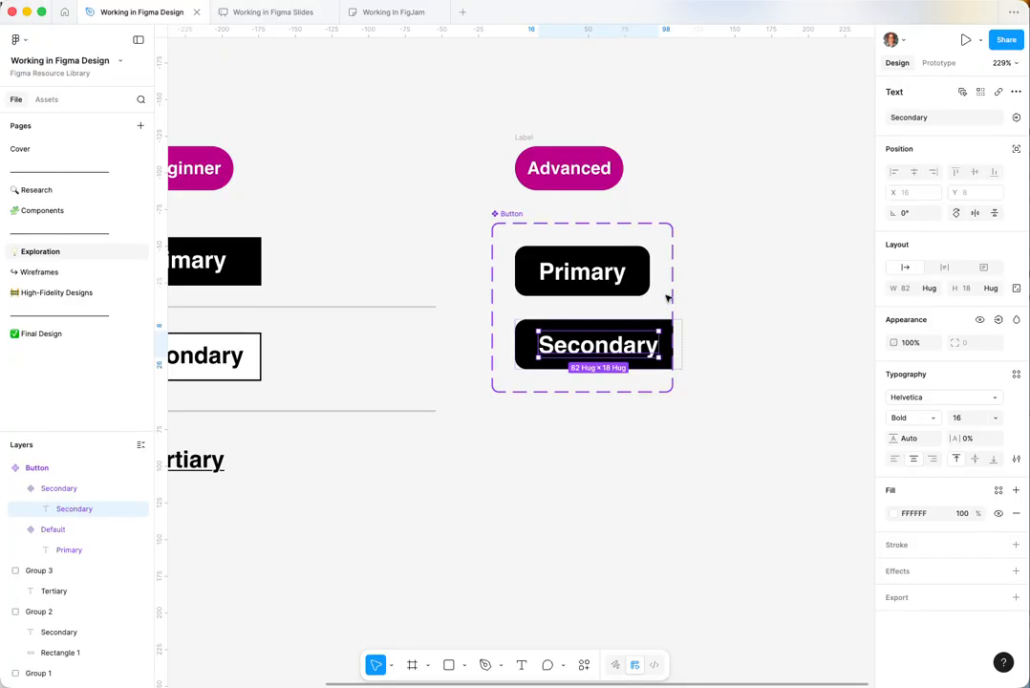
- Widen the Button component set to about 146 so it encloses the whole Secondary variant
{"action": "left_click", "coordinate": [517, 217]}
{"action": "left_click_drag", "start_coordinate": [673, 281], "coordinate": [706, 283]}
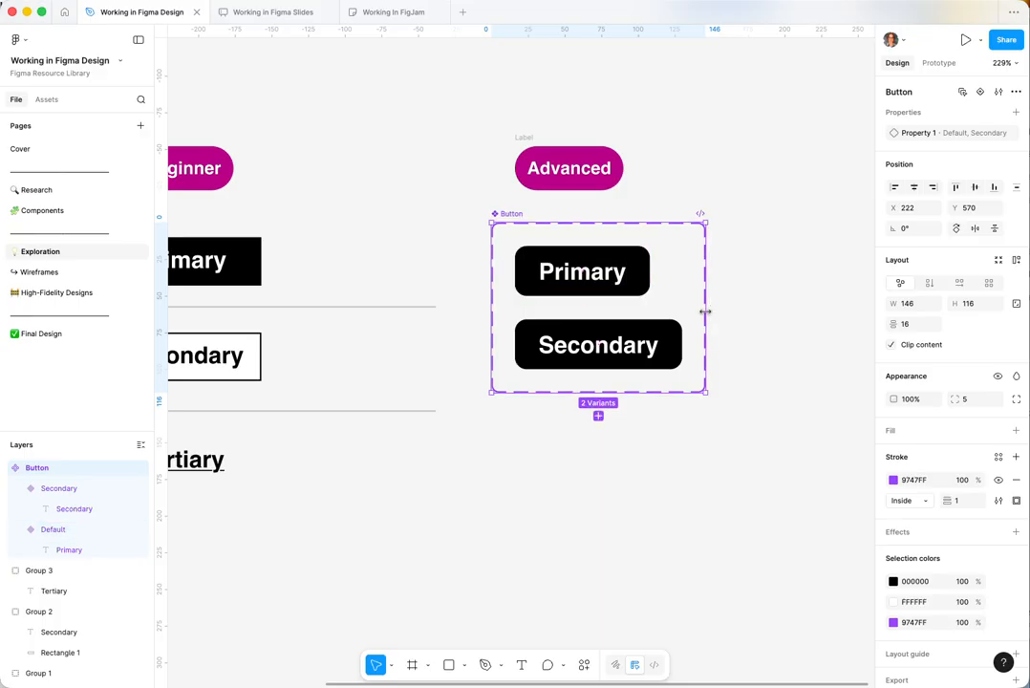
{"action": "left_click", "coordinate": [800, 345]}
- Give the Secondary variant a black (000000) inside stroke of 1 and a white (FFFFFF) fill
{"action": "left_click", "coordinate": [640, 358]}
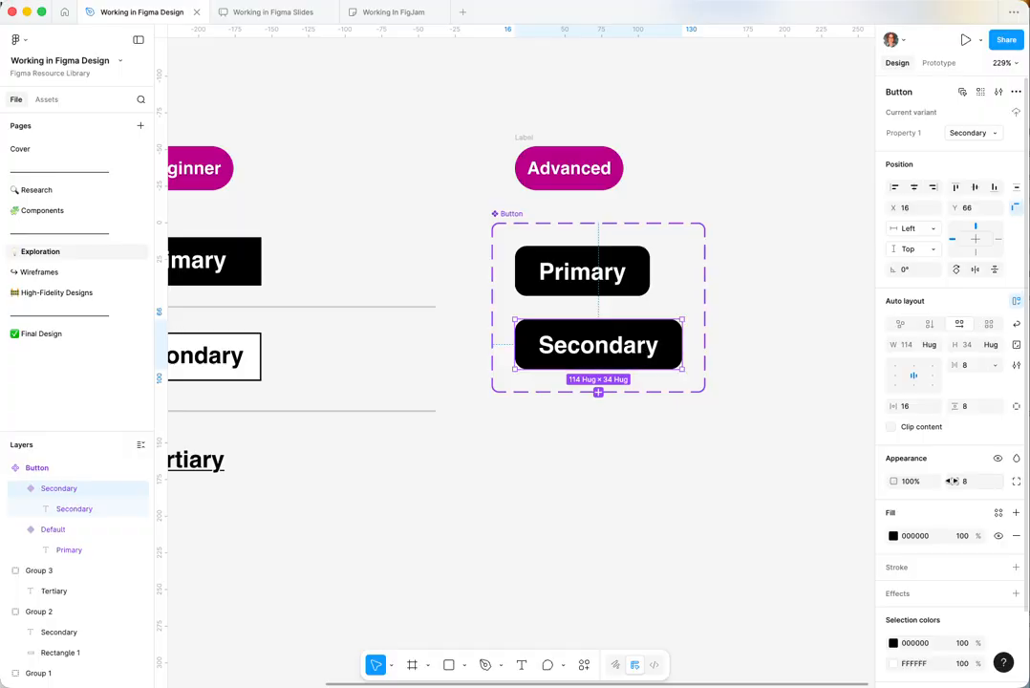
{"action": "scroll", "coordinate": [955, 458], "scroll_direction": "down", "scroll_amount": 2}
{"action": "left_click", "coordinate": [1015, 489]}
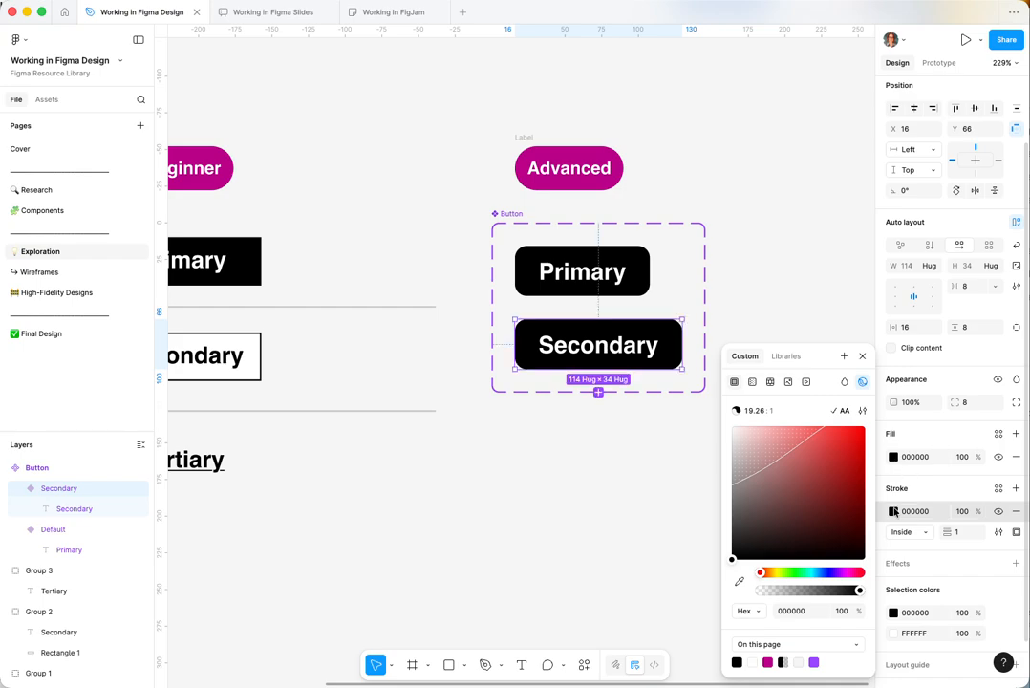
{"action": "left_click_drag", "start_coordinate": [797, 472], "coordinate": [690, 395]}
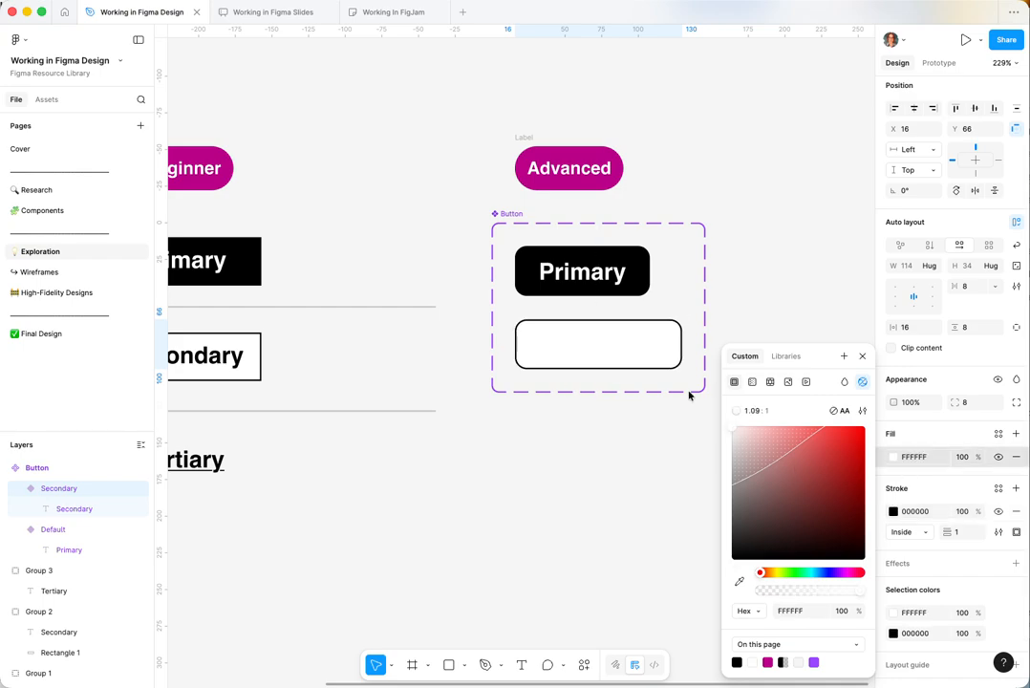
- Set the fill of the Secondary variant's text to black (000000)
{"action": "key", "text": "Return"}
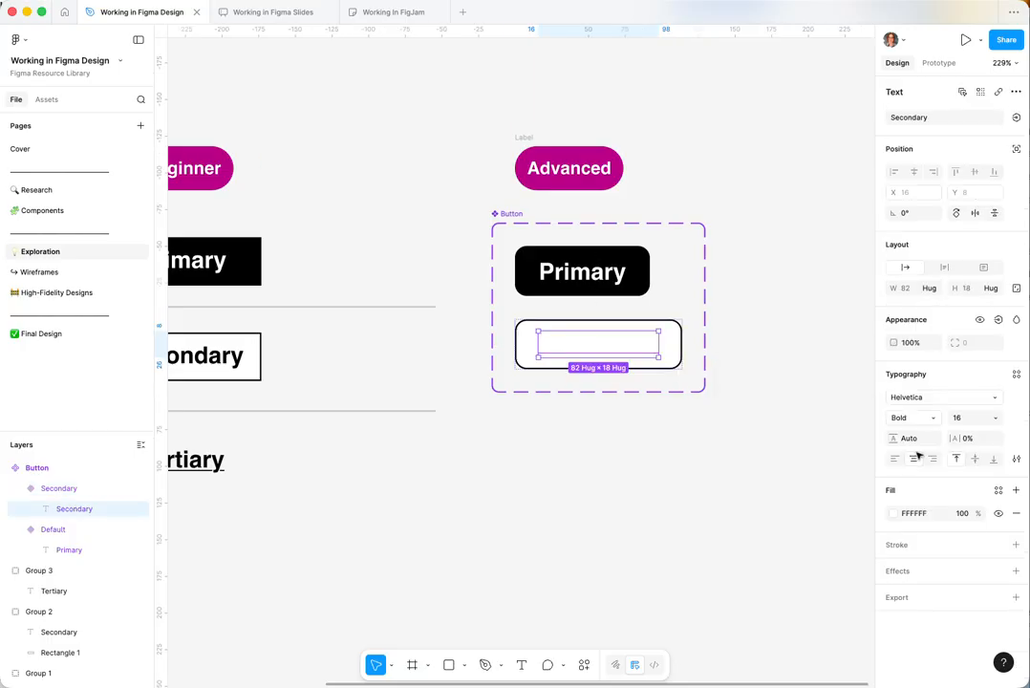
{"action": "left_click", "coordinate": [894, 514]}
{"action": "left_click_drag", "start_coordinate": [784, 533], "coordinate": [712, 565]}
{"action": "left_click", "coordinate": [631, 526]}
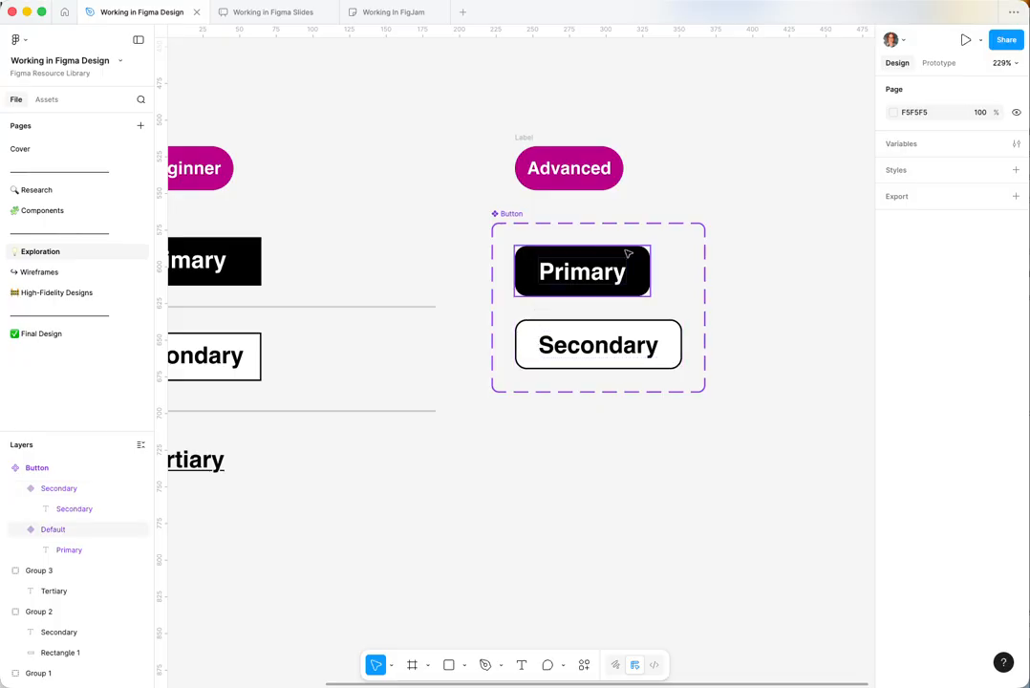
{"action": "left_click", "coordinate": [675, 353]}
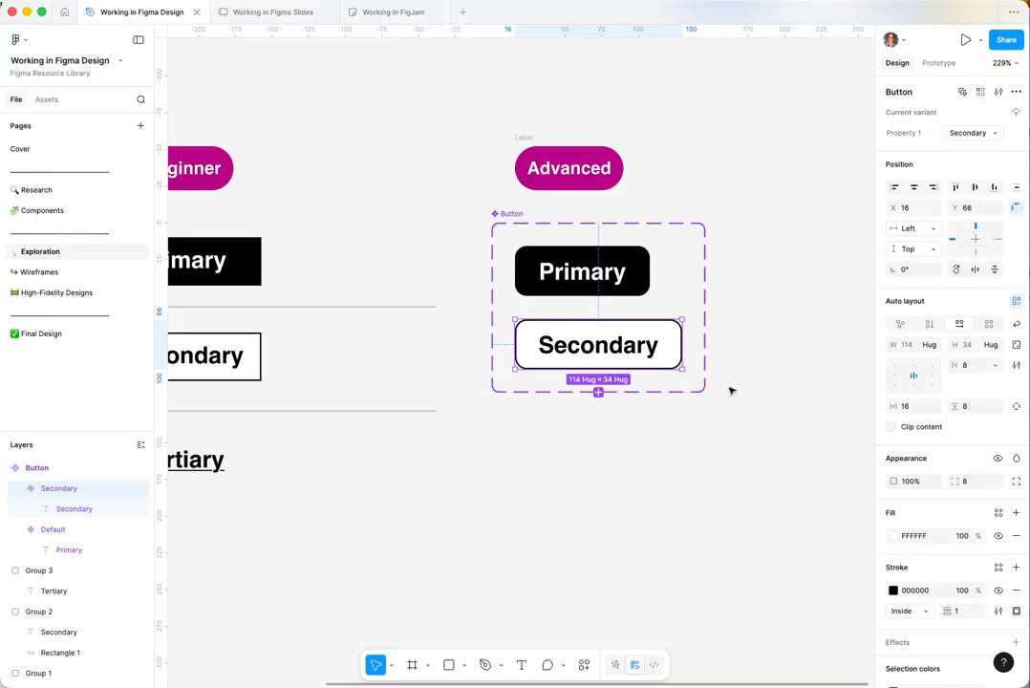
{"action": "left_click", "coordinate": [791, 358]}
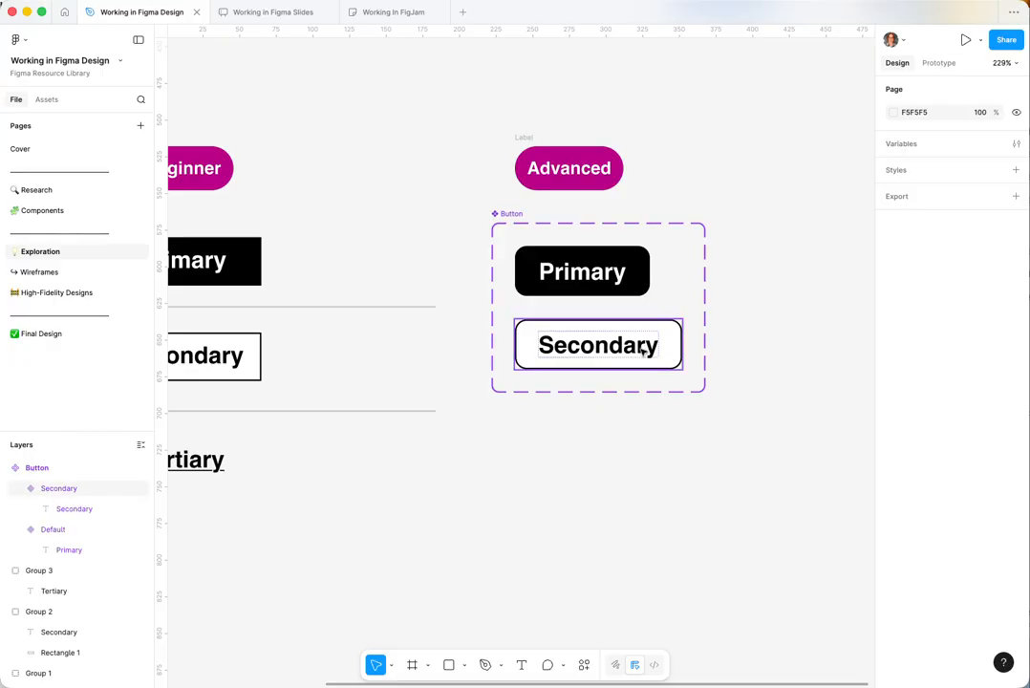
- Add another variant below the Secondary variant and name it "Tertiary"
{"action": "left_click", "coordinate": [672, 347]}
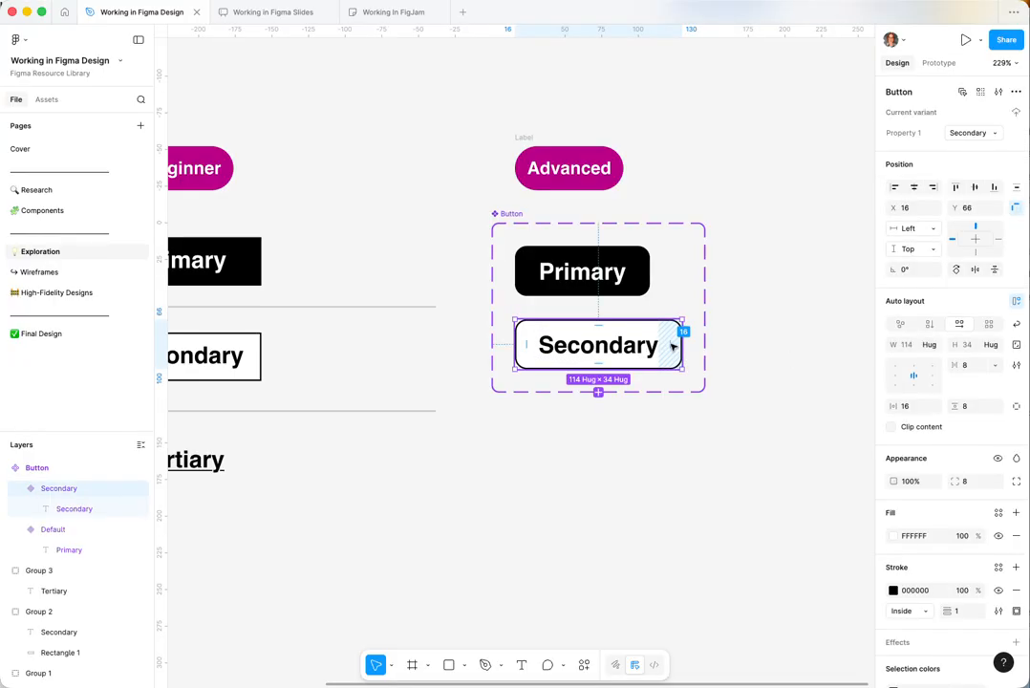
{"action": "left_click", "coordinate": [598, 392]}
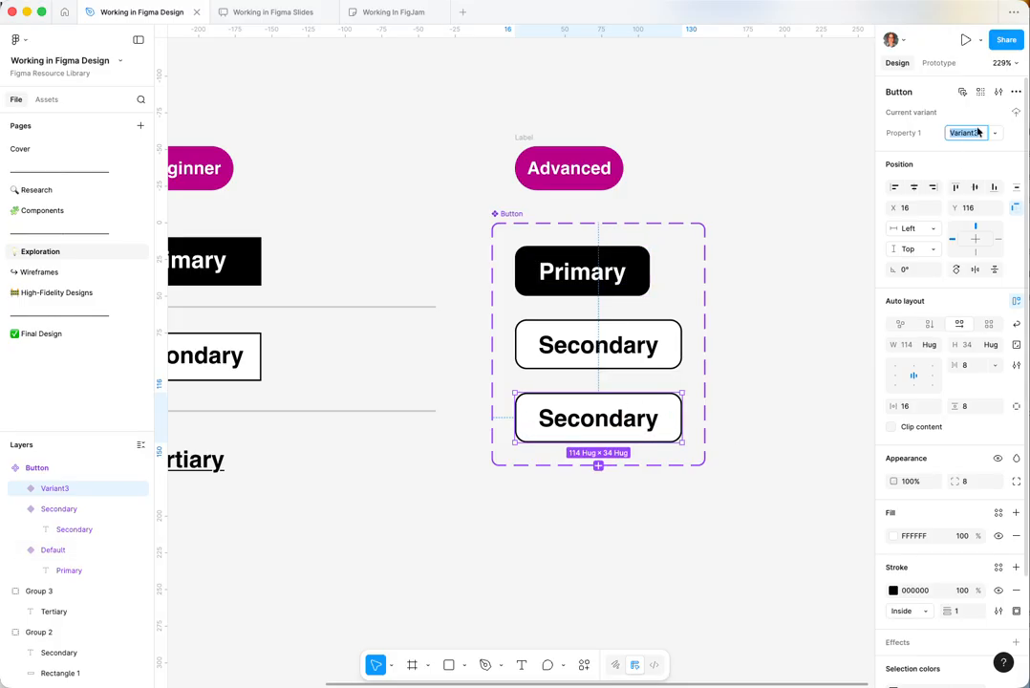
{"action": "type", "text": "Tertiary"}
{"action": "key", "text": "Return"}
- Replace the label text in the Tertiary variant with "Tertiary"
{"action": "double_click", "coordinate": [599, 427]}
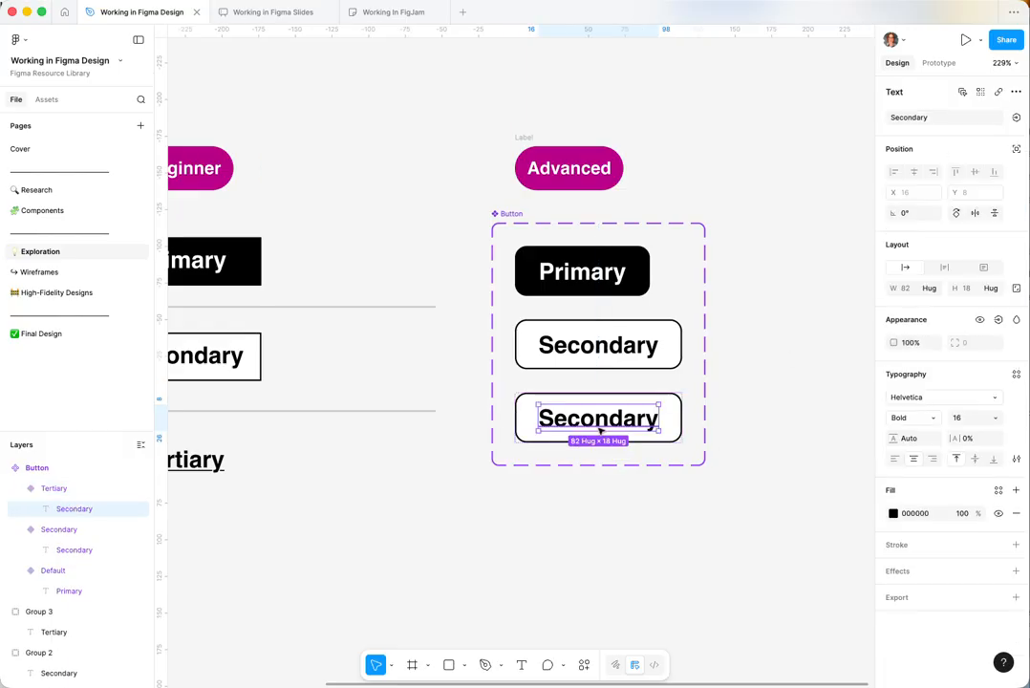
{"action": "double_click", "coordinate": [601, 422]}
{"action": "type", "text": "Ter"}
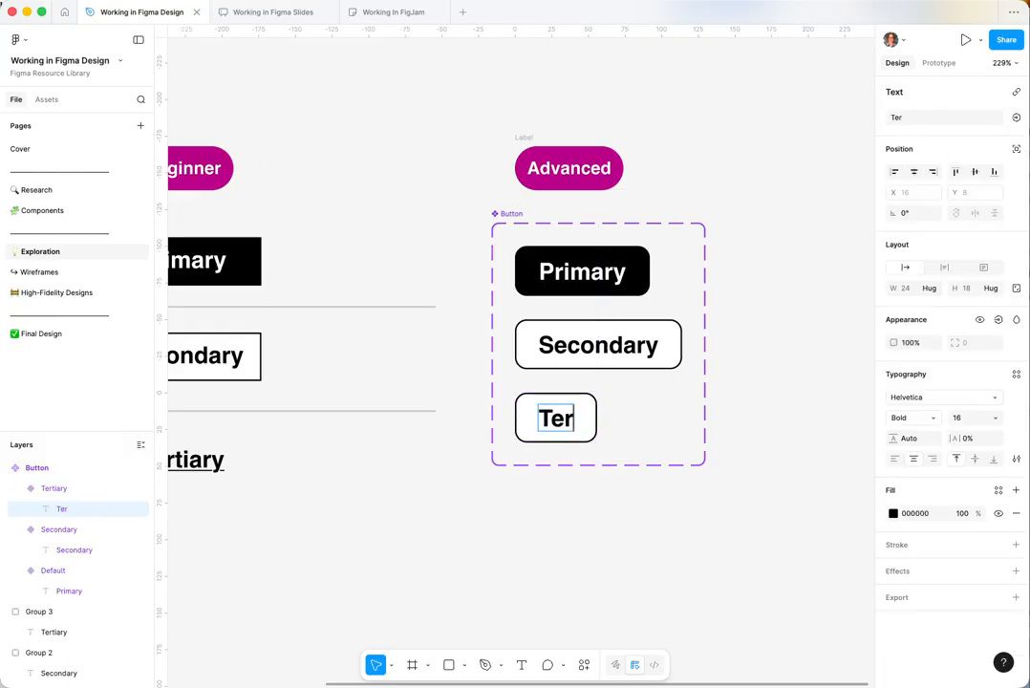
{"action": "type", "text": "tiary"}
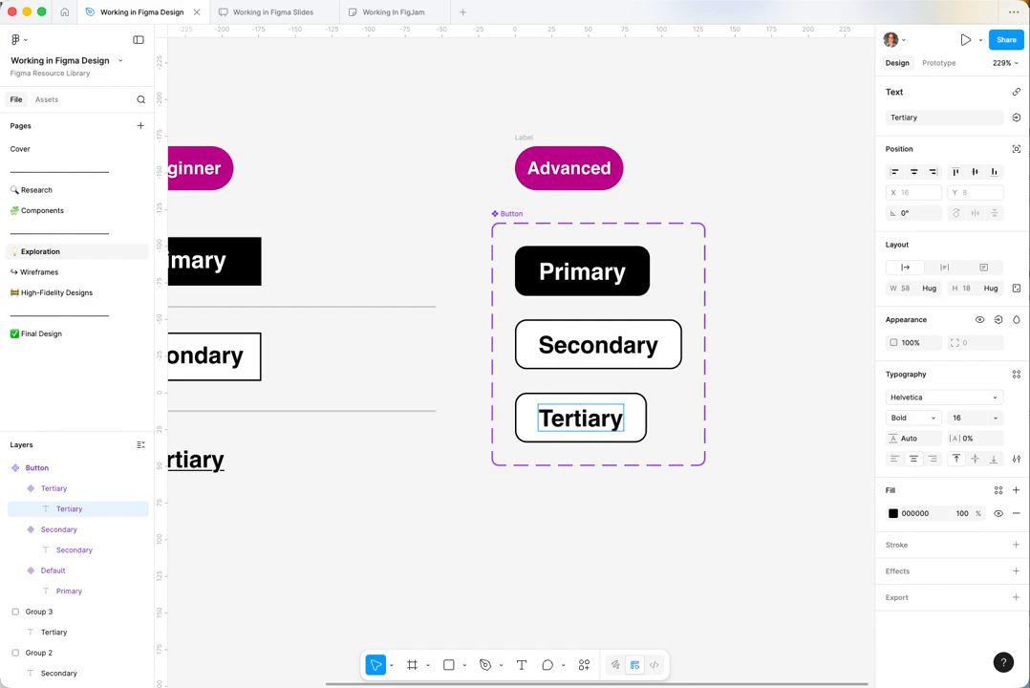
{"action": "key", "text": "Escape"}
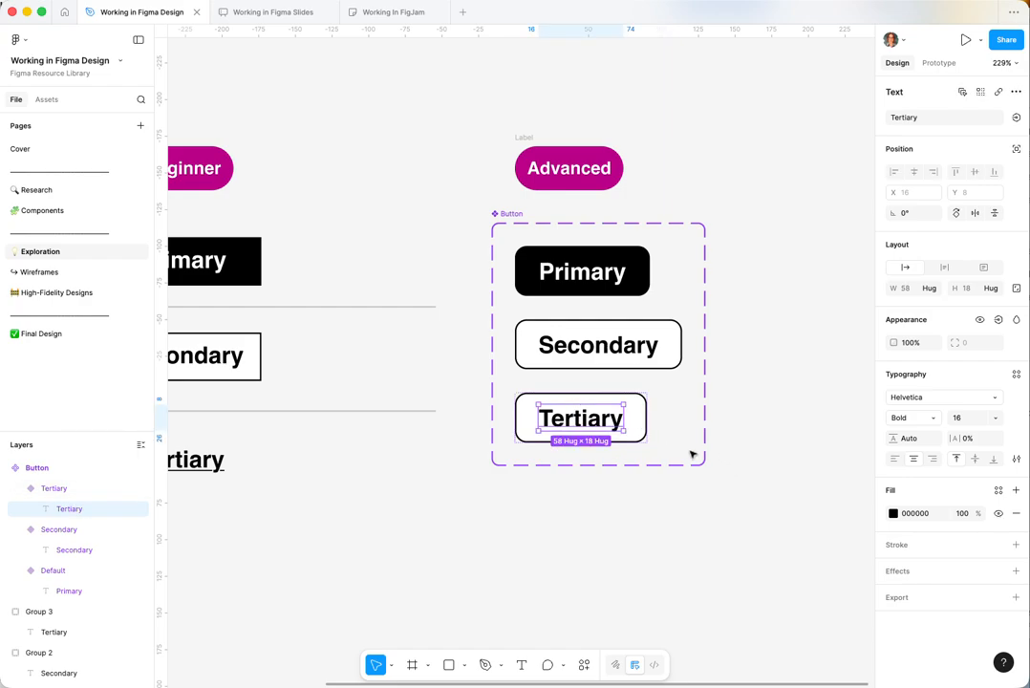
- Remove the fill and the stroke from the Tertiary variant
{"action": "left_click", "coordinate": [644, 433]}
{"action": "left_click", "coordinate": [1016, 536]}
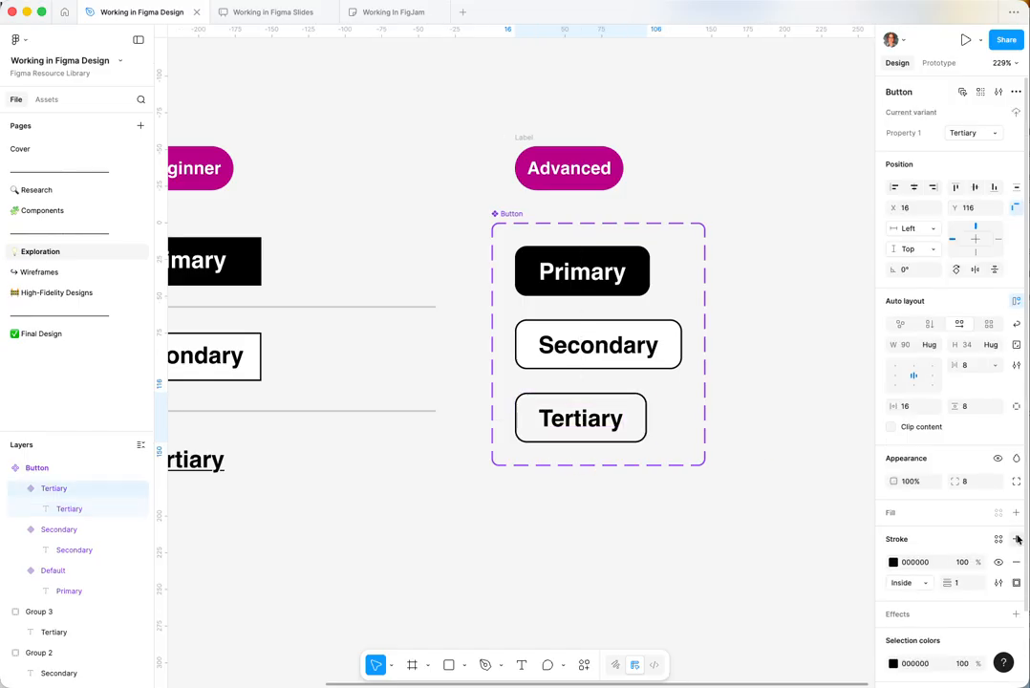
{"action": "left_click", "coordinate": [1014, 563]}
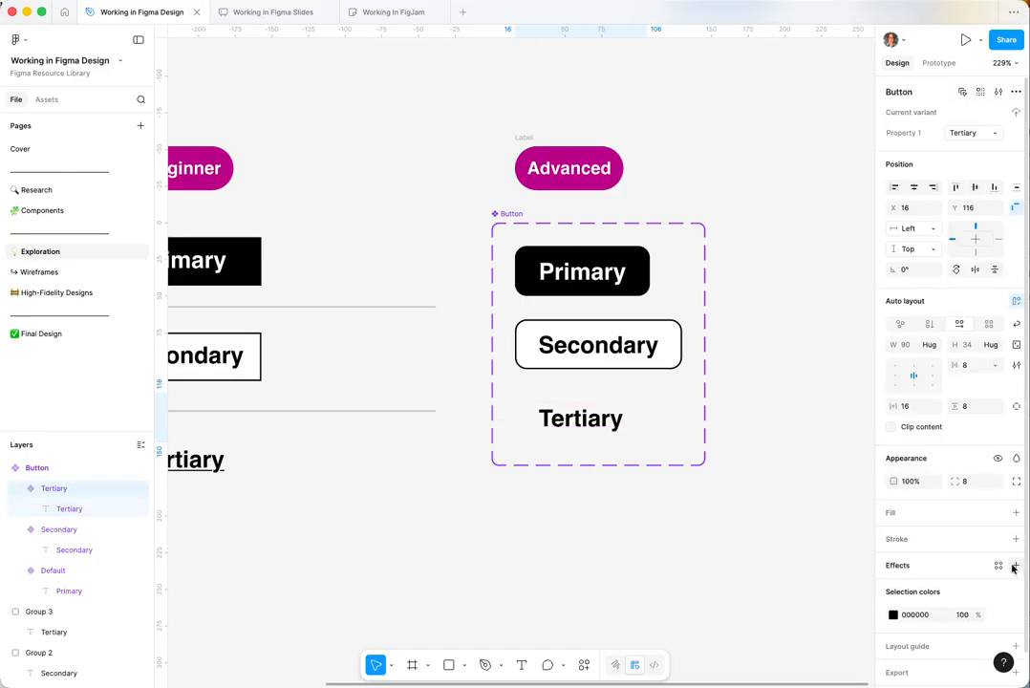
- Underline the Tertiary variant's label text
{"action": "left_click", "coordinate": [585, 420]}
{"action": "double_click", "coordinate": [588, 418]}
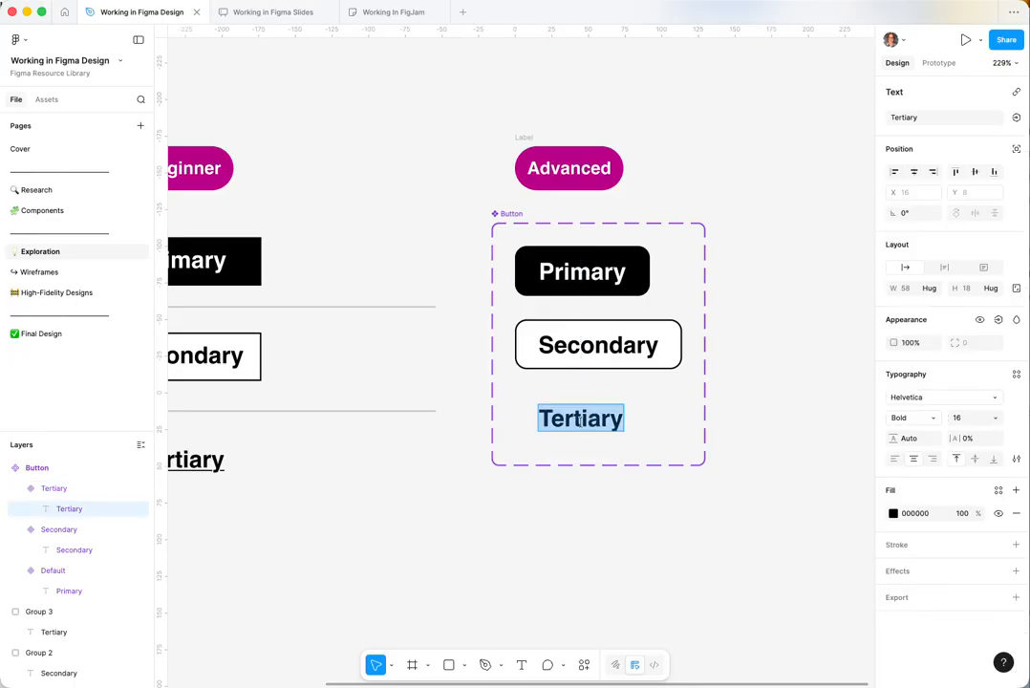
{"action": "left_click", "coordinate": [1016, 461]}
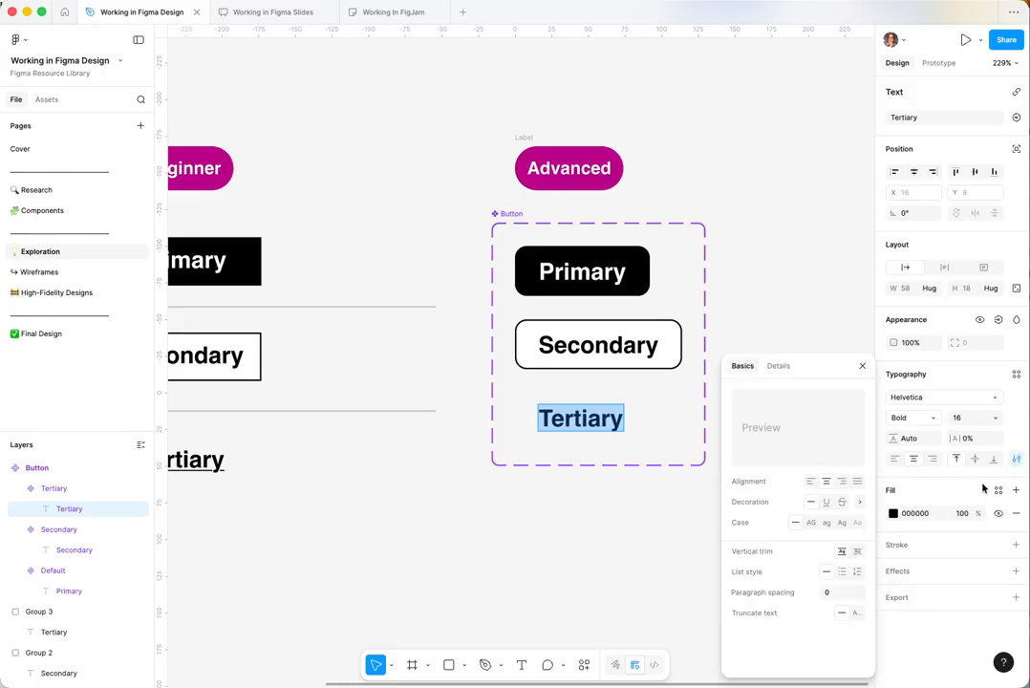
{"action": "left_click", "coordinate": [827, 501]}
{"action": "left_click", "coordinate": [600, 468]}
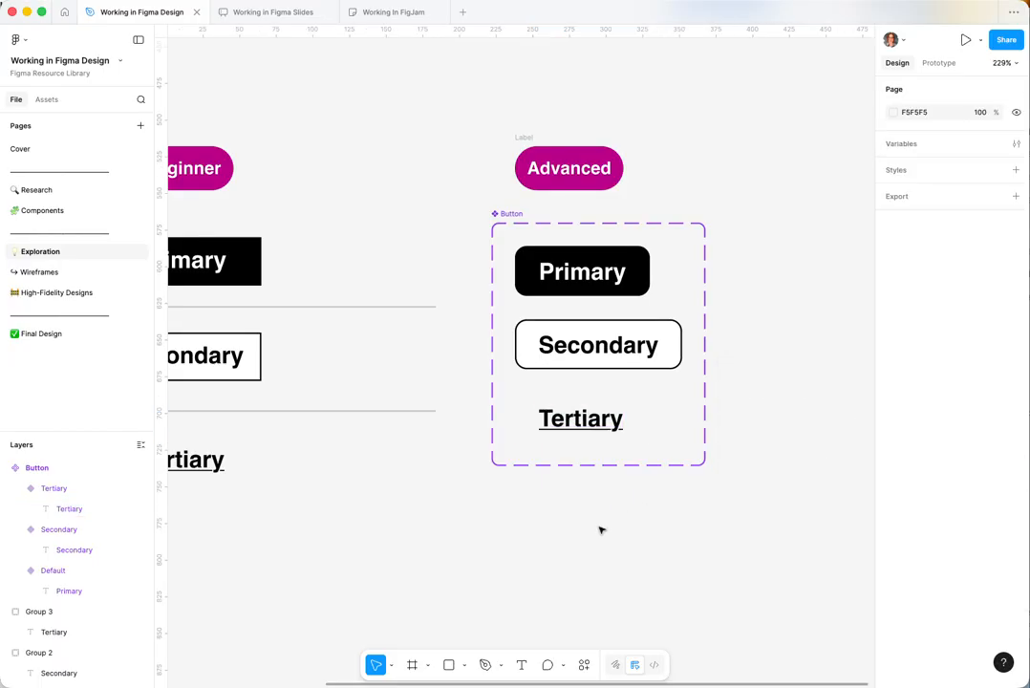
- Widen the Primary and Tertiary variants to 114 so they match the Secondary variant's width
{"action": "left_click", "coordinate": [644, 271]}
{"action": "left_click_drag", "start_coordinate": [649, 274], "coordinate": [678, 278]}
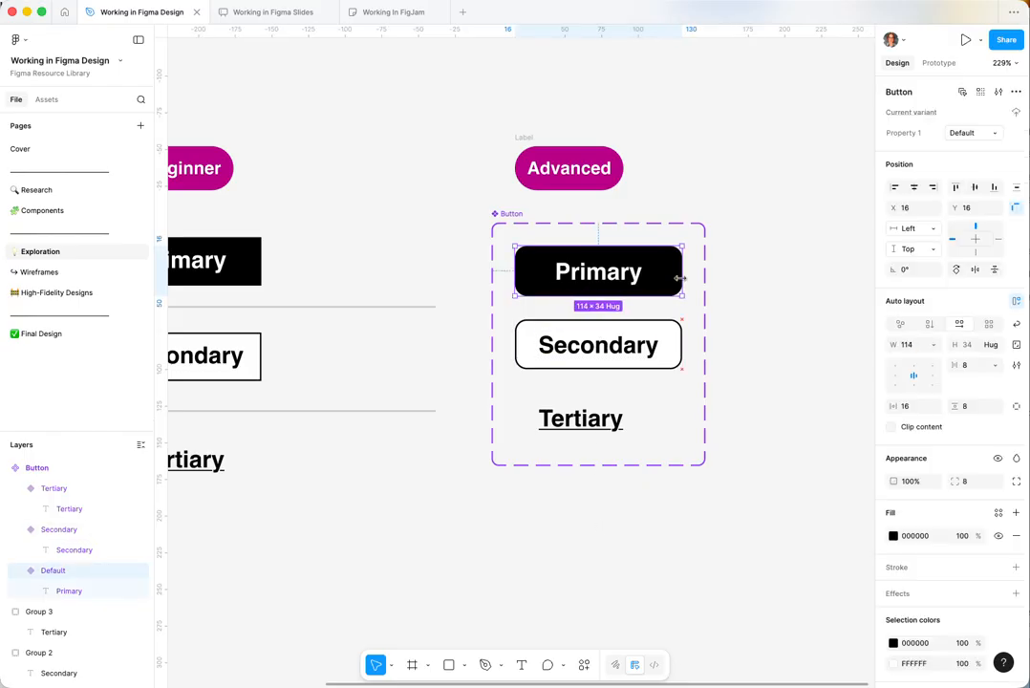
{"action": "left_click", "coordinate": [630, 421]}
{"action": "left_click_drag", "start_coordinate": [646, 421], "coordinate": [680, 420]}
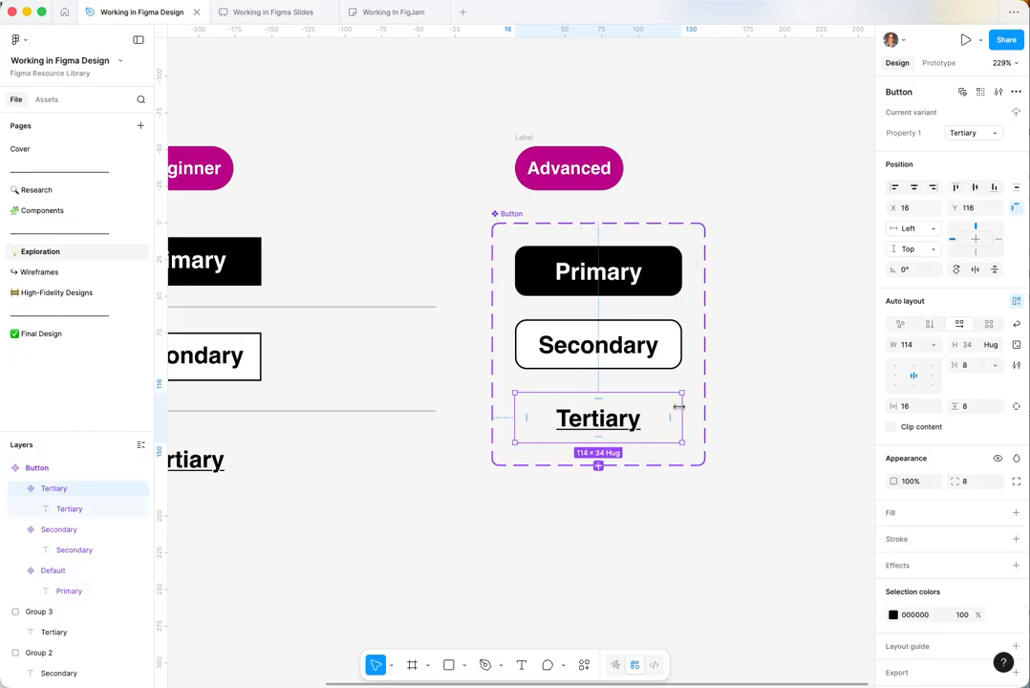
{"action": "left_click", "coordinate": [771, 288]}
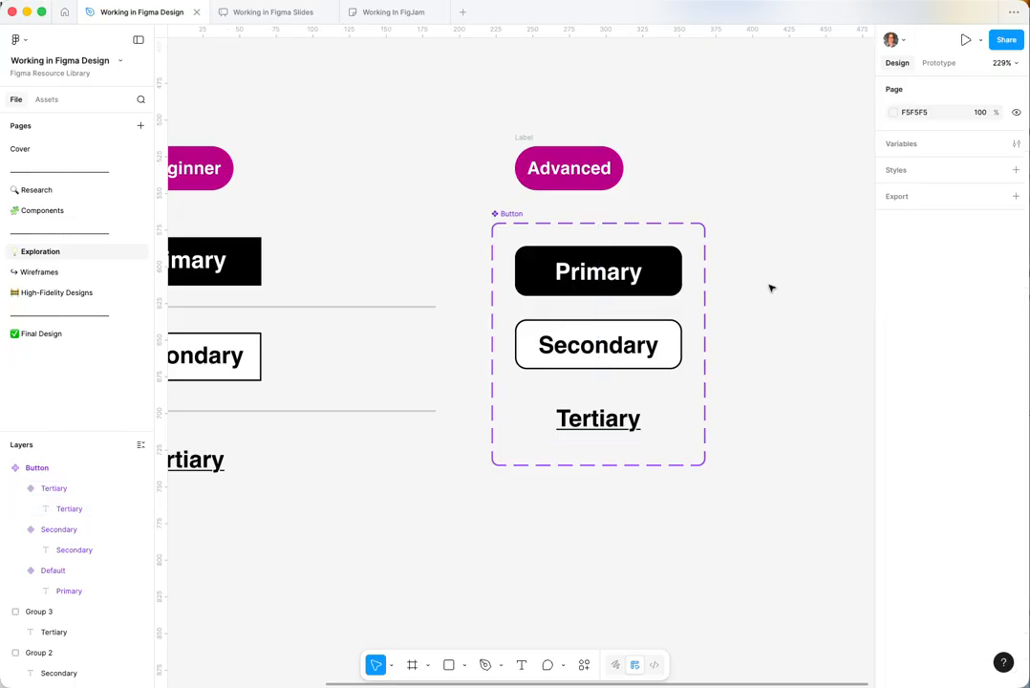
- Place an instance of this file's Button component below the component set, aligned with the variants at X 238, Y 763
{"action": "left_click_drag", "start_coordinate": [742, 436], "coordinate": [633, 416]}
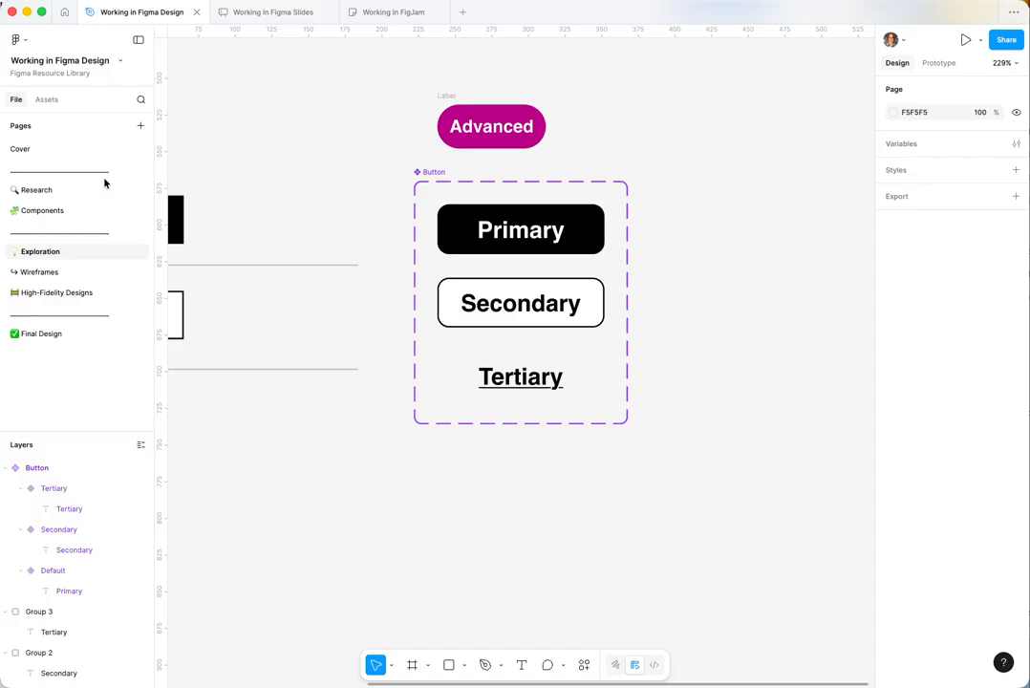
{"action": "left_click", "coordinate": [46, 99]}
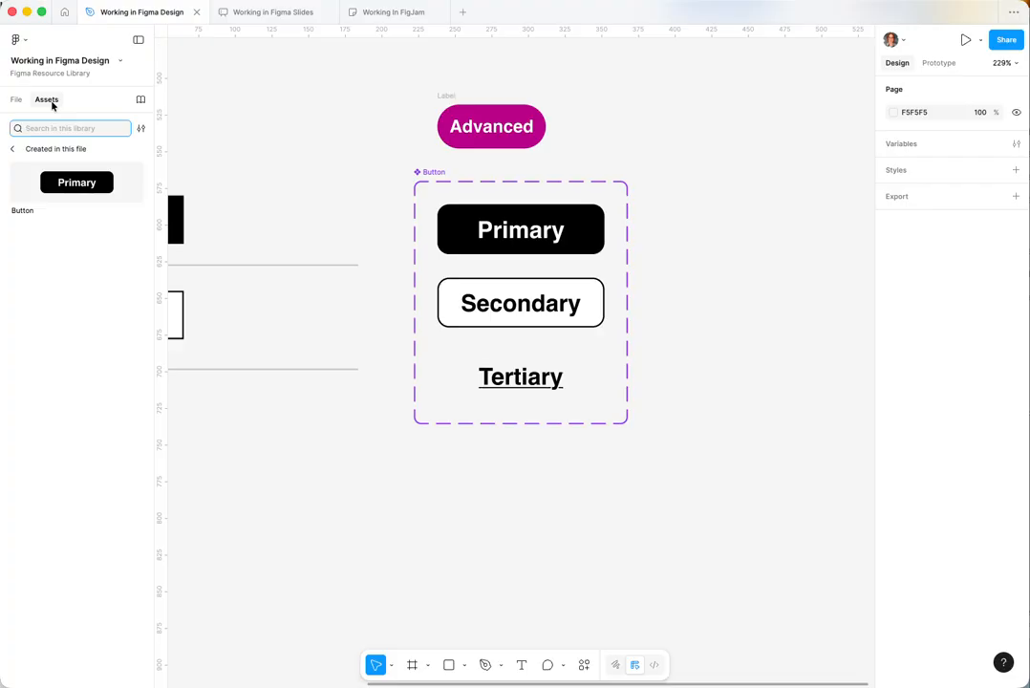
{"action": "left_click", "coordinate": [14, 150]}
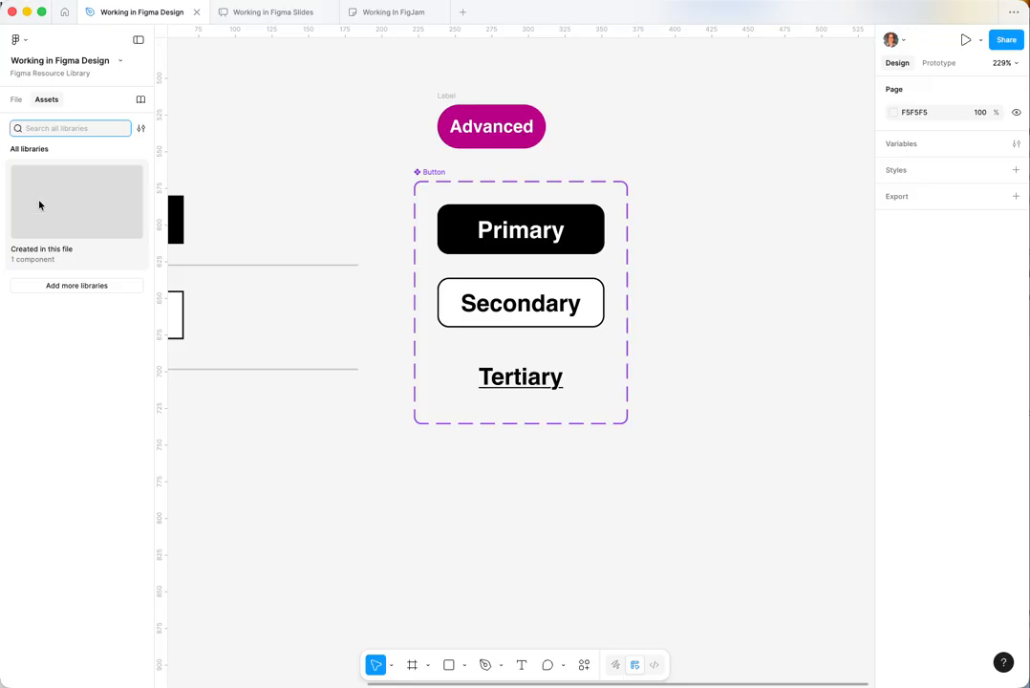
{"action": "left_click", "coordinate": [89, 244]}
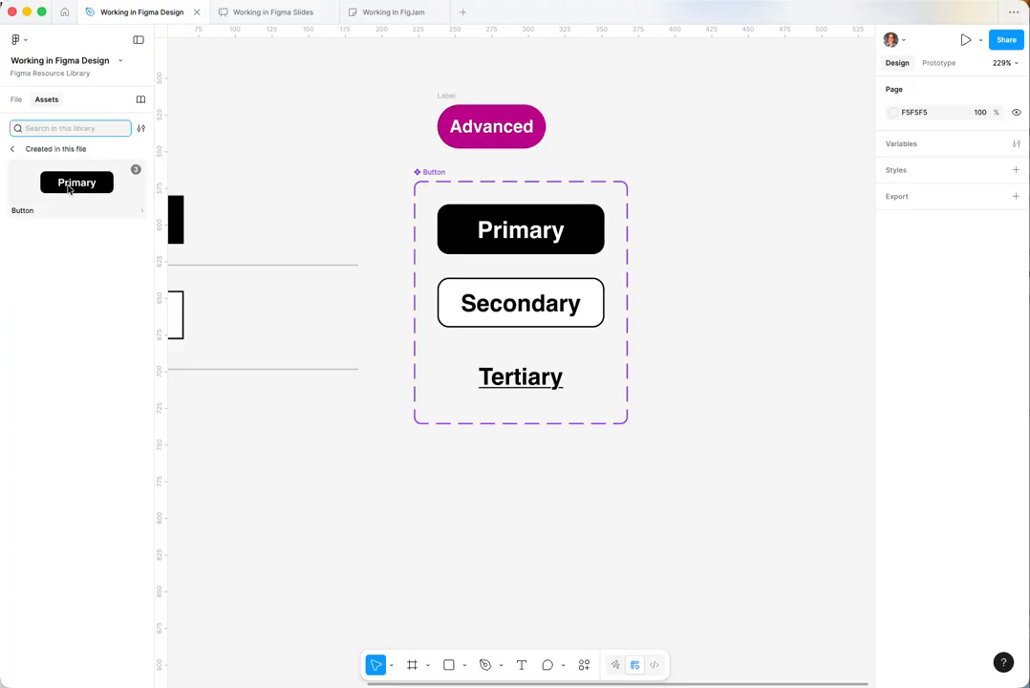
{"action": "left_click_drag", "start_coordinate": [71, 188], "coordinate": [534, 531]}
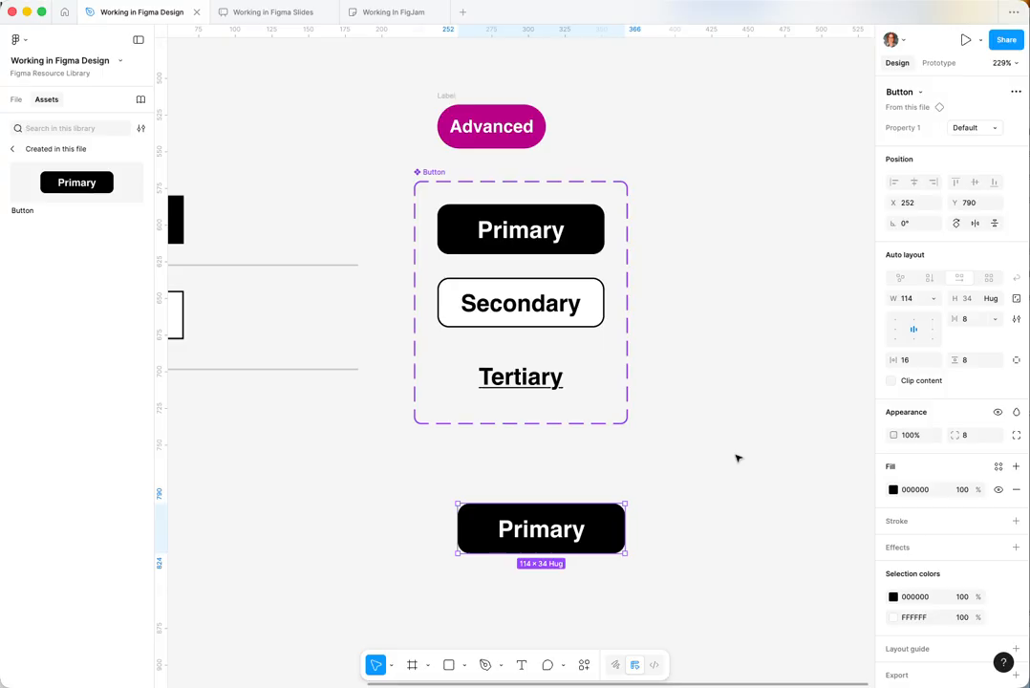
{"action": "left_click_drag", "start_coordinate": [571, 541], "coordinate": [577, 500]}
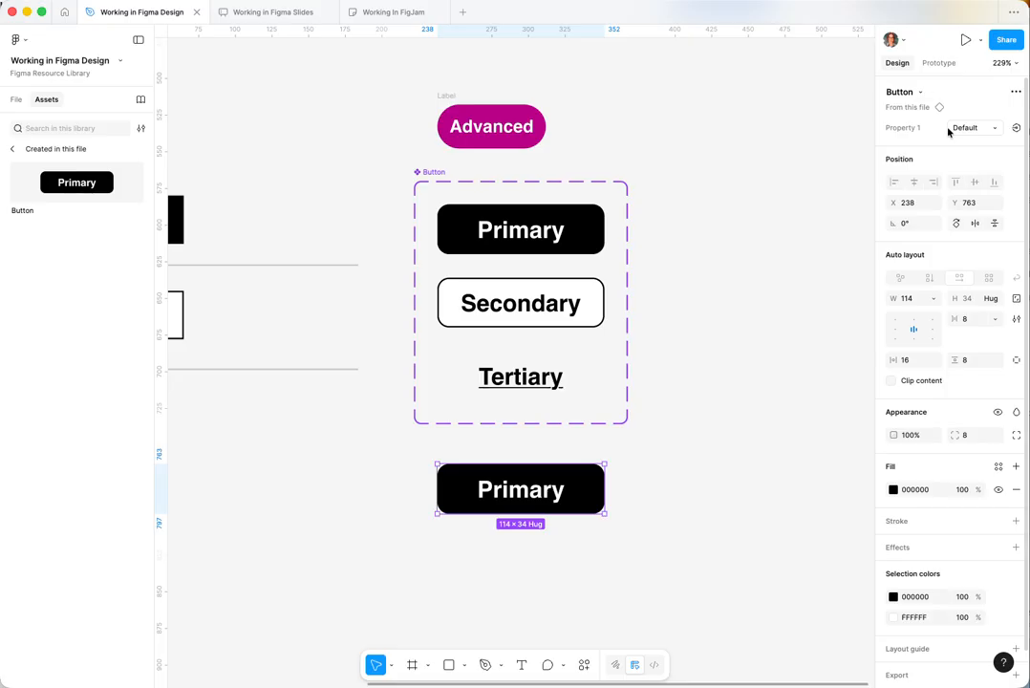
- Switch the placed Button instance to the Secondary variant, to Tertiary, and back to Default
{"action": "left_click", "coordinate": [989, 128]}
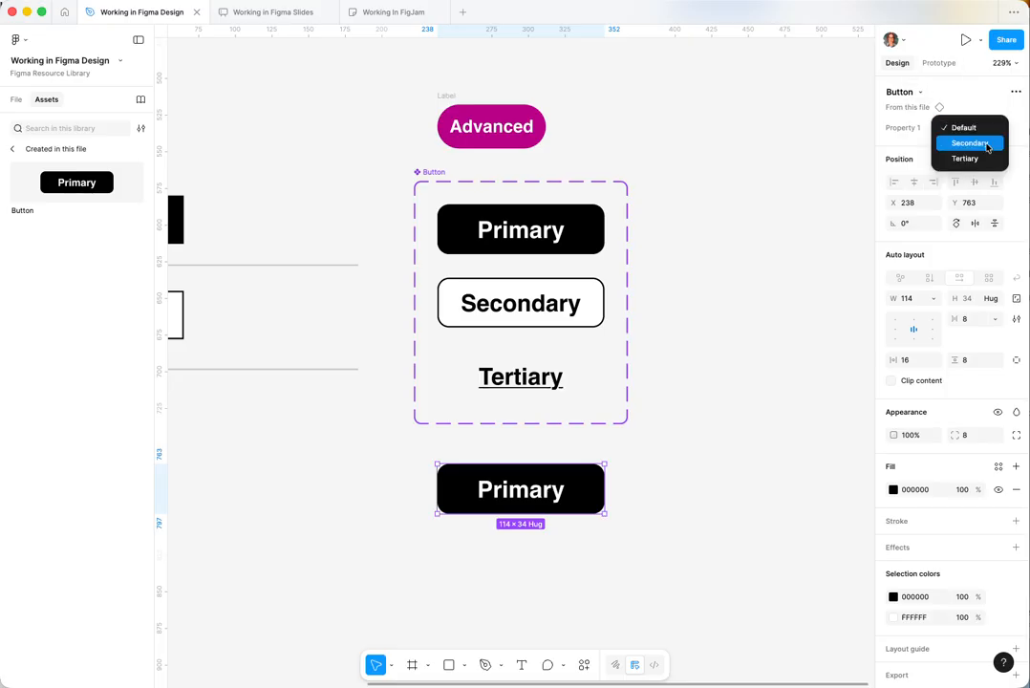
{"action": "left_click", "coordinate": [968, 143]}
{"action": "left_click", "coordinate": [986, 131]}
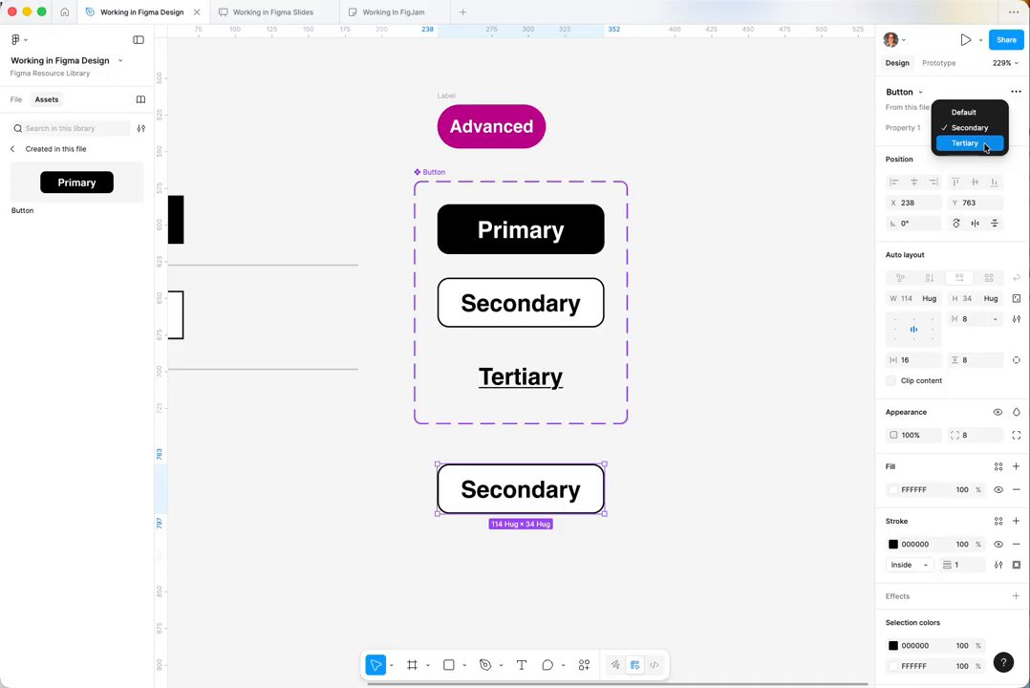
{"action": "left_click", "coordinate": [985, 144]}
{"action": "left_click", "coordinate": [986, 130]}
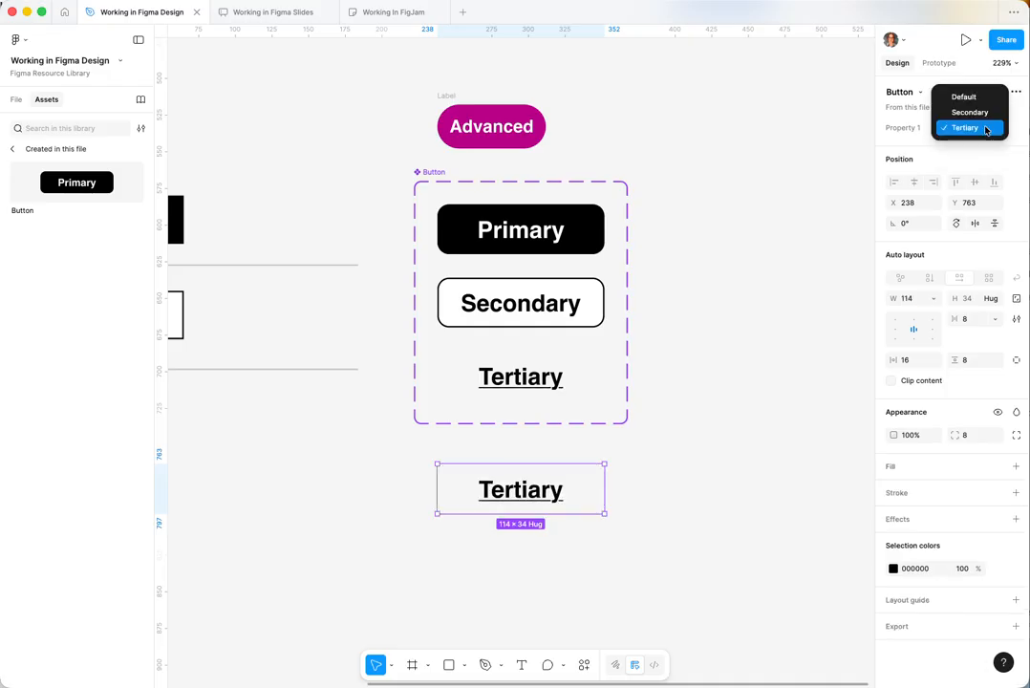
{"action": "left_click", "coordinate": [963, 96]}
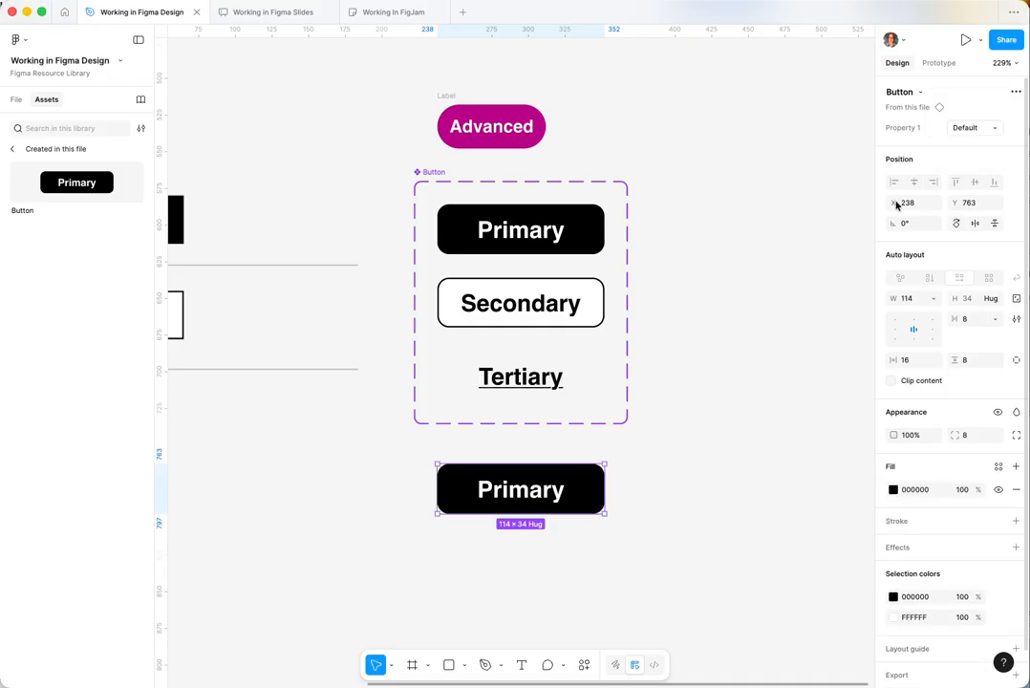
{"action": "left_click", "coordinate": [769, 286]}
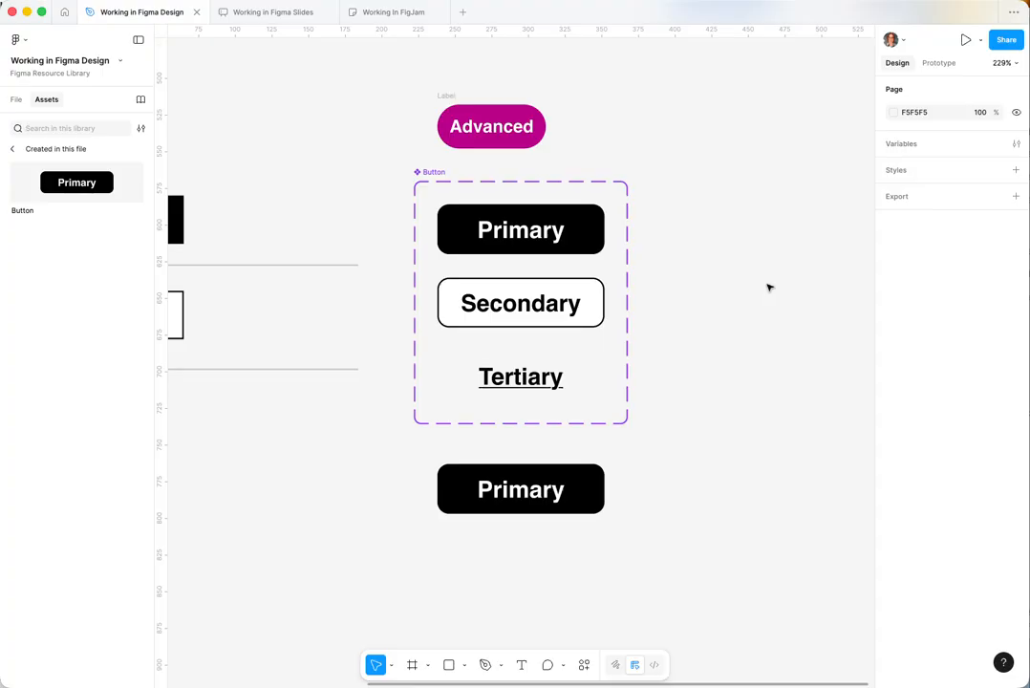
- Change the fill of the Primary variant in the component set to blue (003CFF)
{"action": "left_click", "coordinate": [594, 237]}
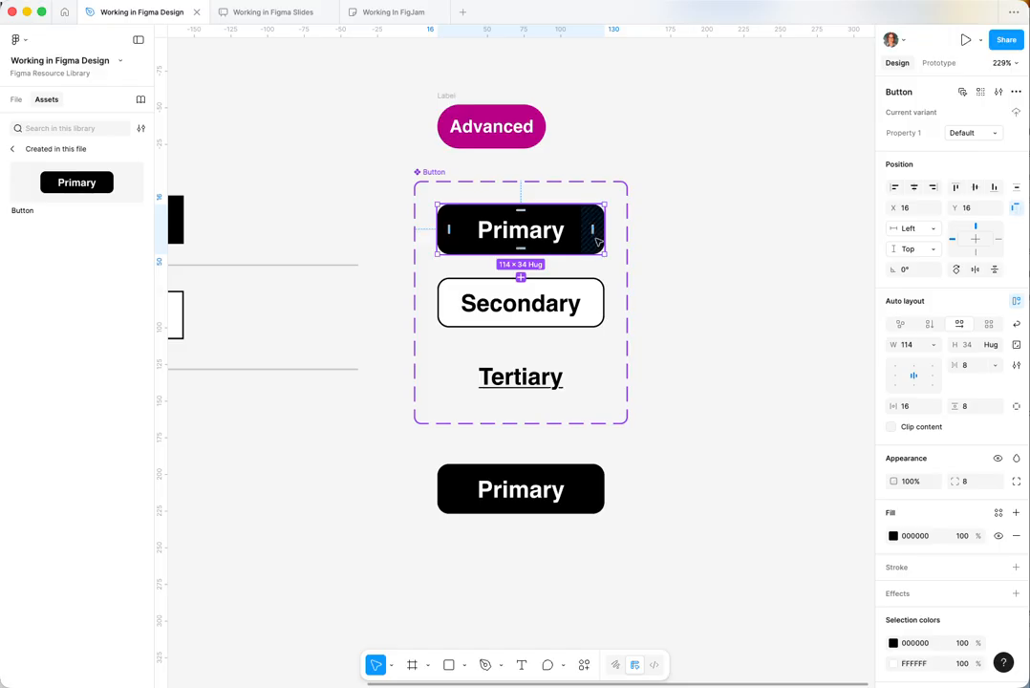
{"action": "scroll", "coordinate": [960, 411], "scroll_direction": "down", "scroll_amount": 2}
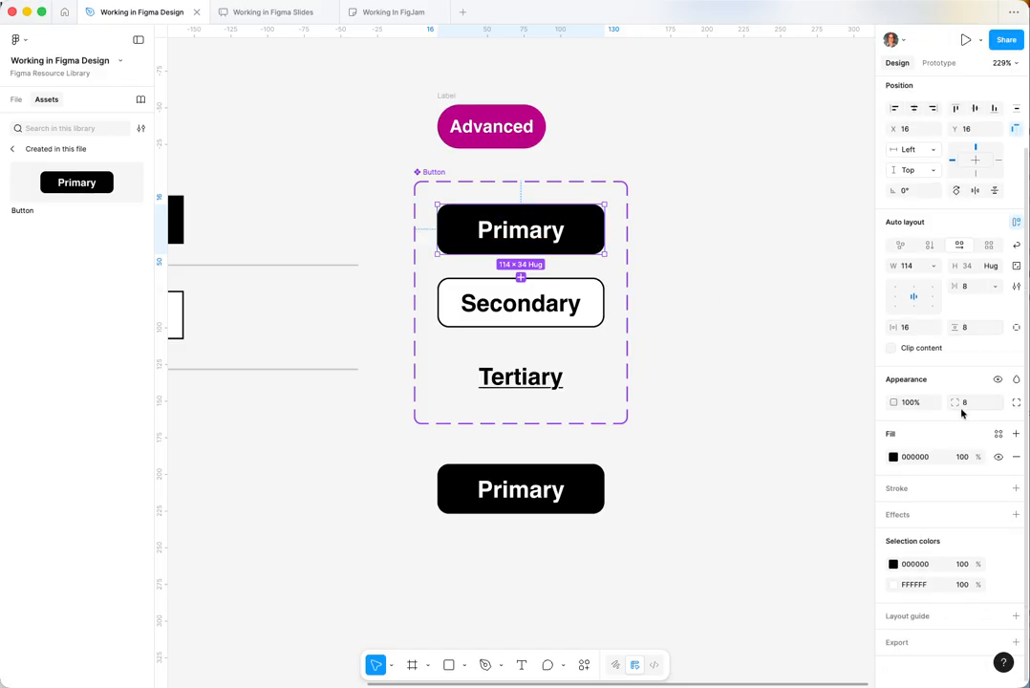
{"action": "left_click", "coordinate": [893, 457]}
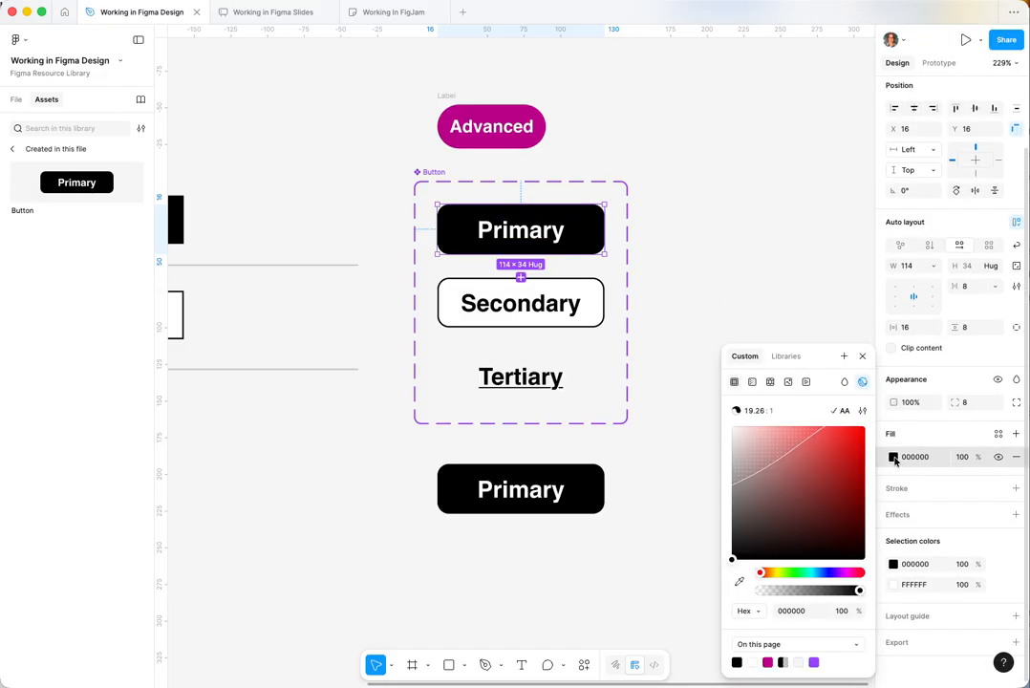
{"action": "left_click", "coordinate": [823, 572]}
{"action": "left_click_drag", "start_coordinate": [833, 516], "coordinate": [871, 435]}
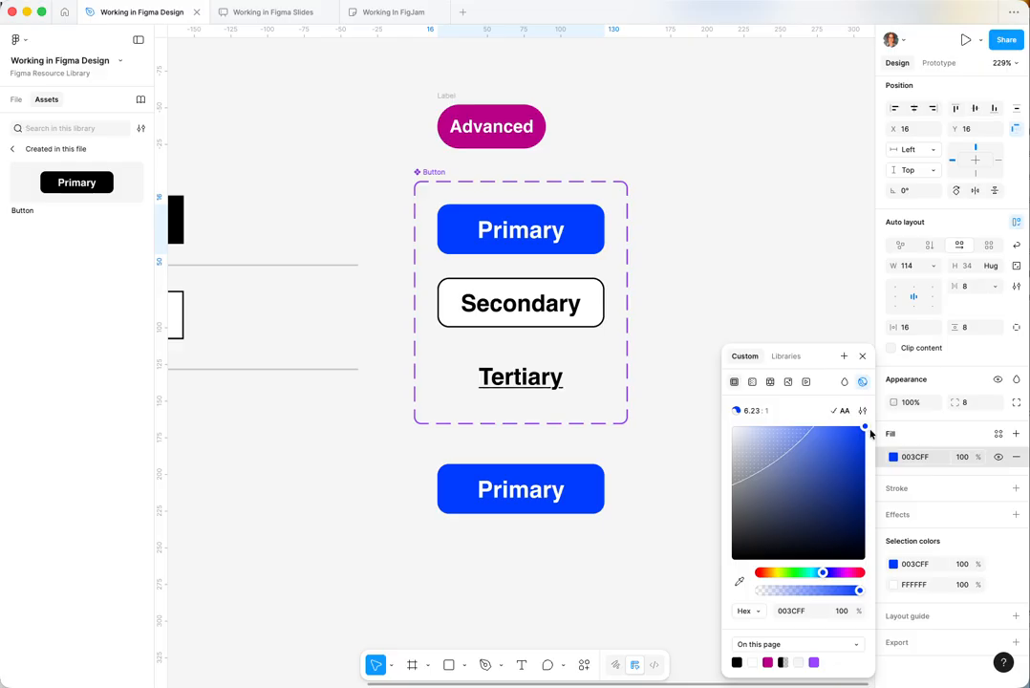
{"action": "left_click", "coordinate": [734, 242]}
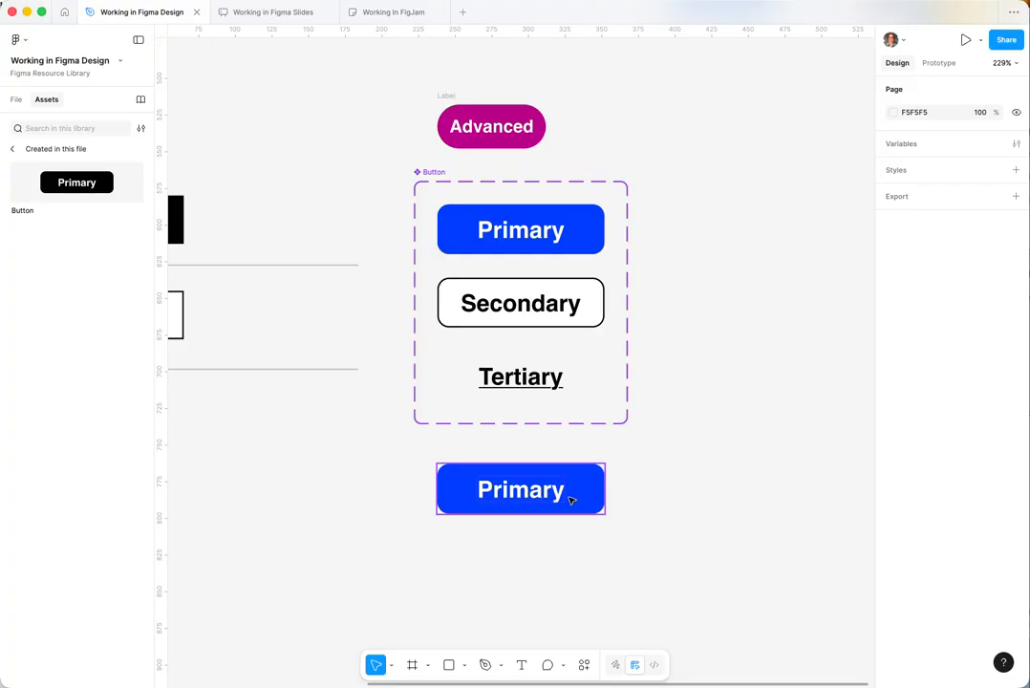
- Place three more instances of the Button component in the area below the component set
{"action": "left_click_drag", "start_coordinate": [75, 184], "coordinate": [503, 568]}
{"action": "left_click_drag", "start_coordinate": [106, 206], "coordinate": [777, 528]}
{"action": "left_click_drag", "start_coordinate": [79, 171], "coordinate": [354, 596]}
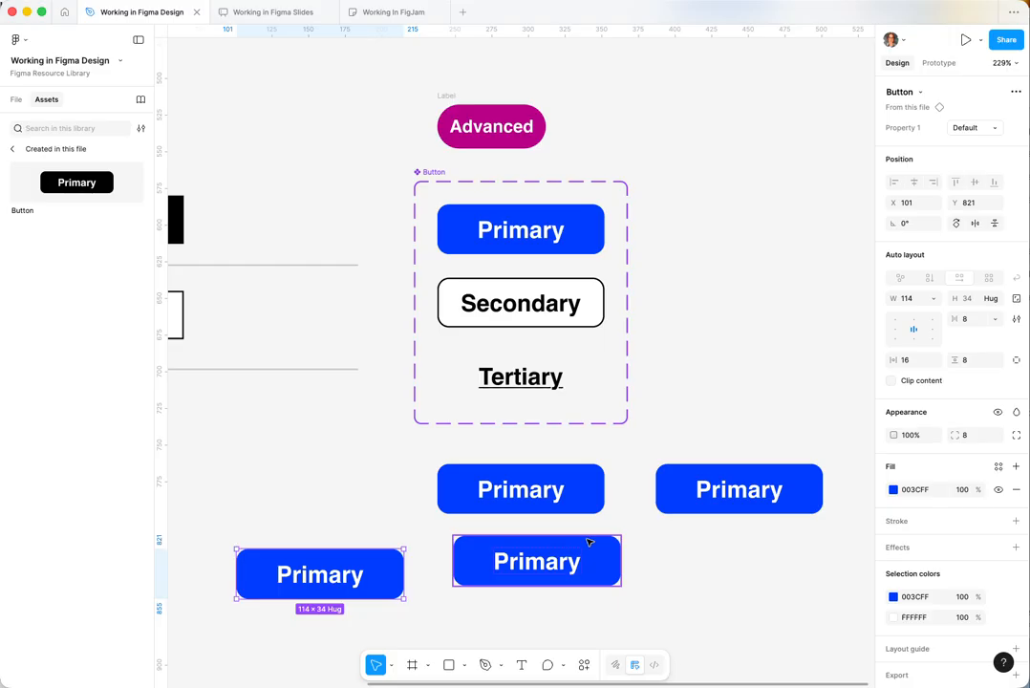